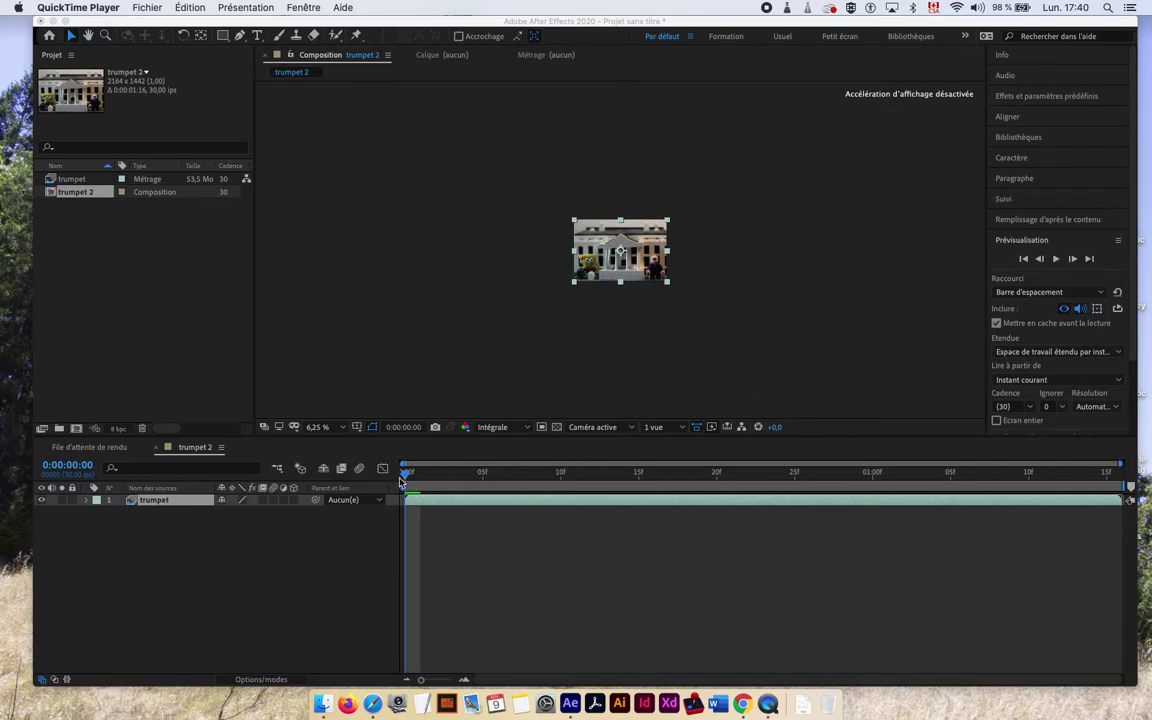
Preview the composition twice, then park the current time at frame 6
{"action": "left_click", "coordinate": [459, 474]}
{"action": "key", "text": "space"}
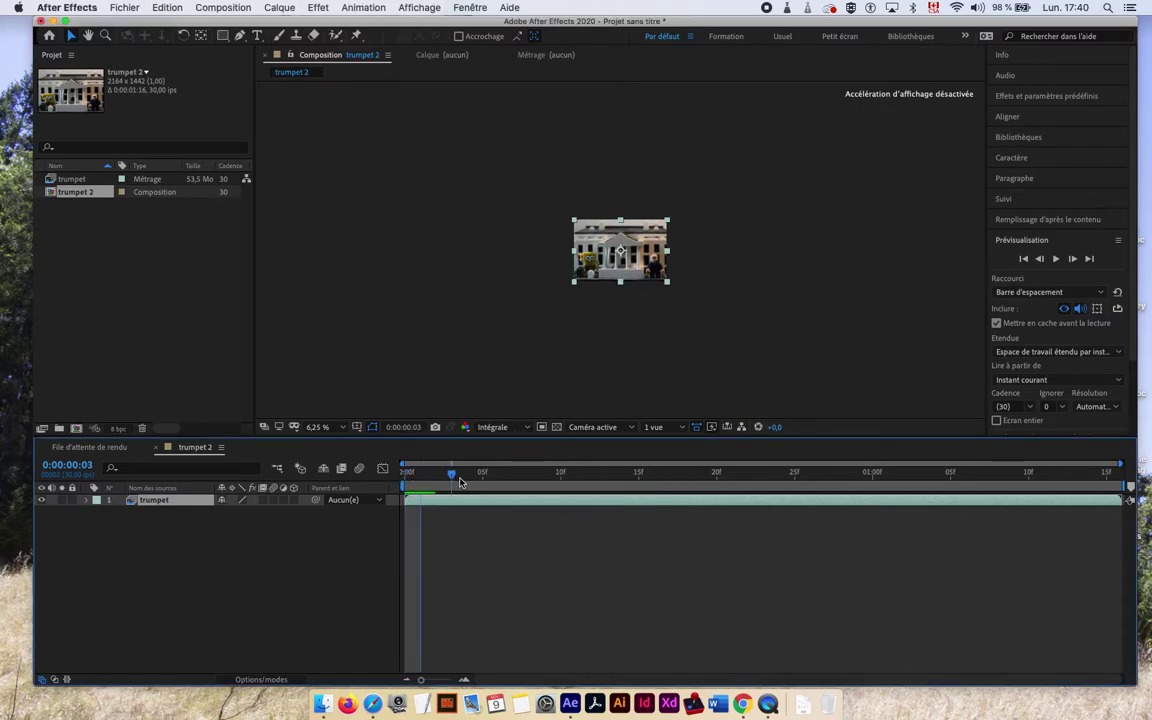
{"action": "key", "text": "space"}
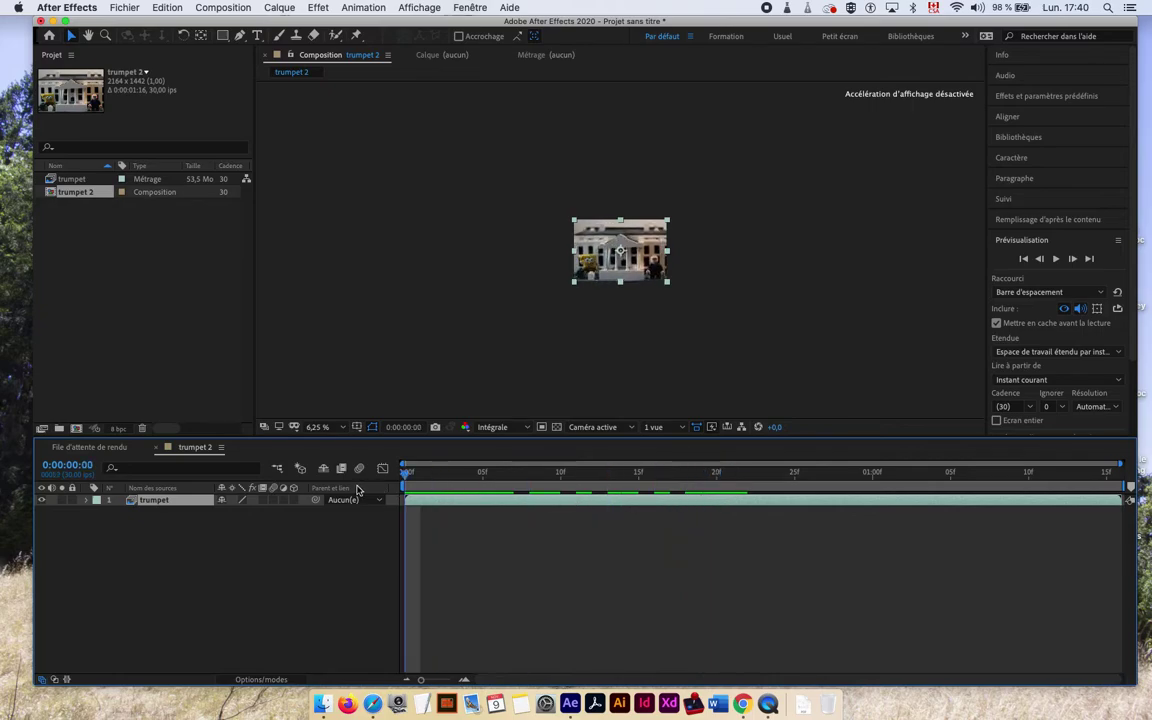
{"action": "left_click", "coordinate": [489, 514]}
{"action": "key", "text": "space"}
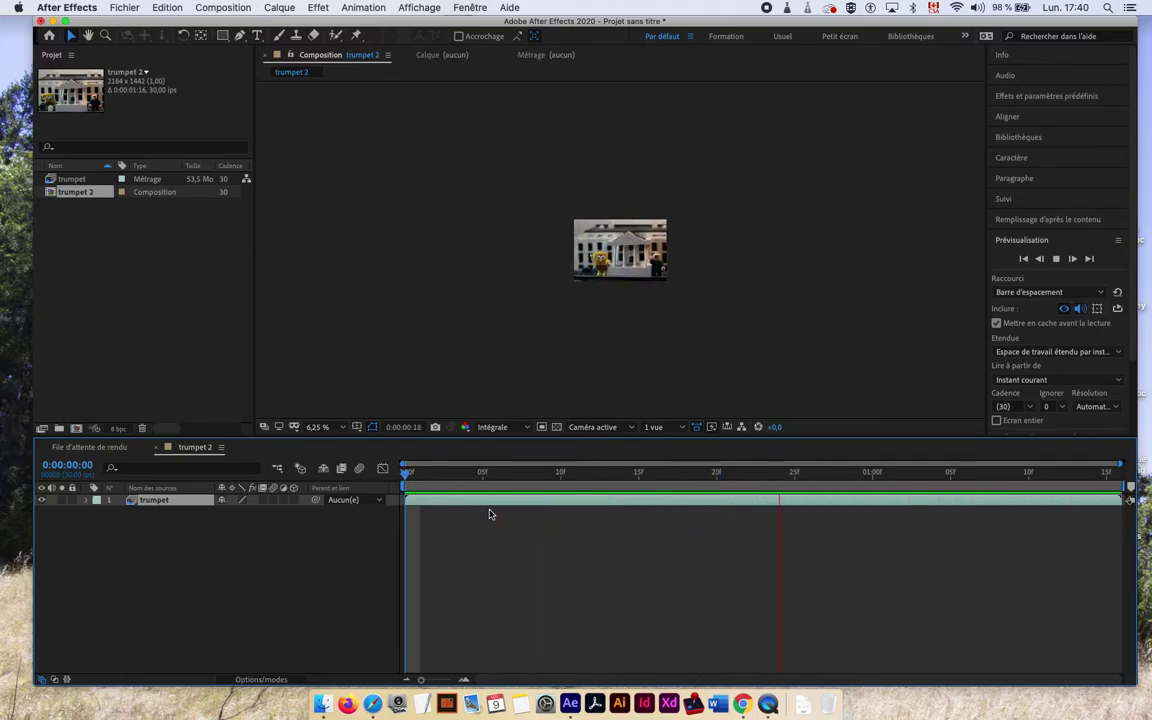
{"action": "key", "text": "space"}
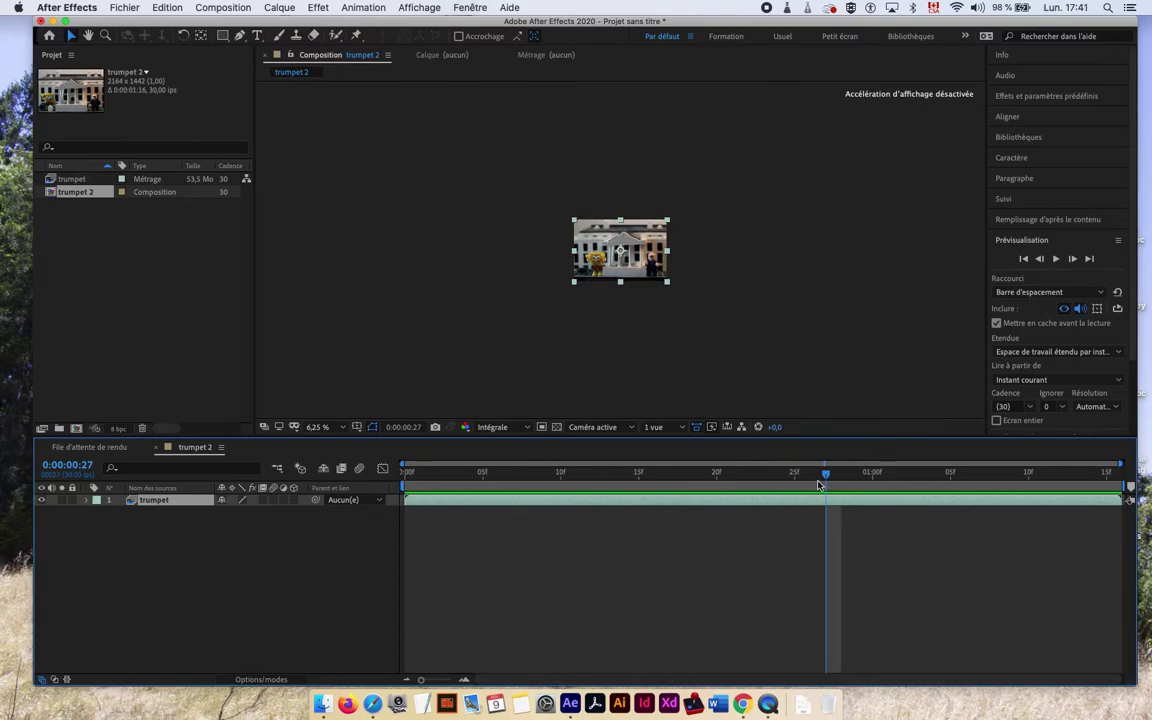
{"action": "left_click_drag", "start_coordinate": [818, 485], "coordinate": [400, 476]}
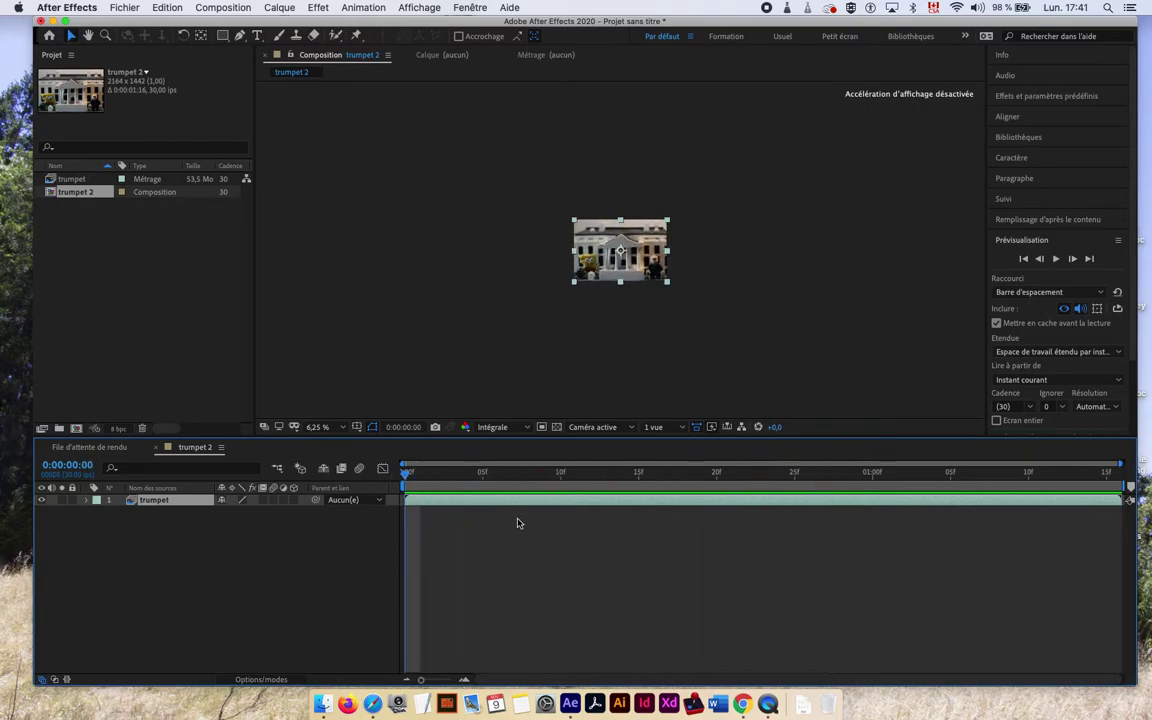
{"action": "left_click_drag", "start_coordinate": [404, 476], "coordinate": [496, 485]}
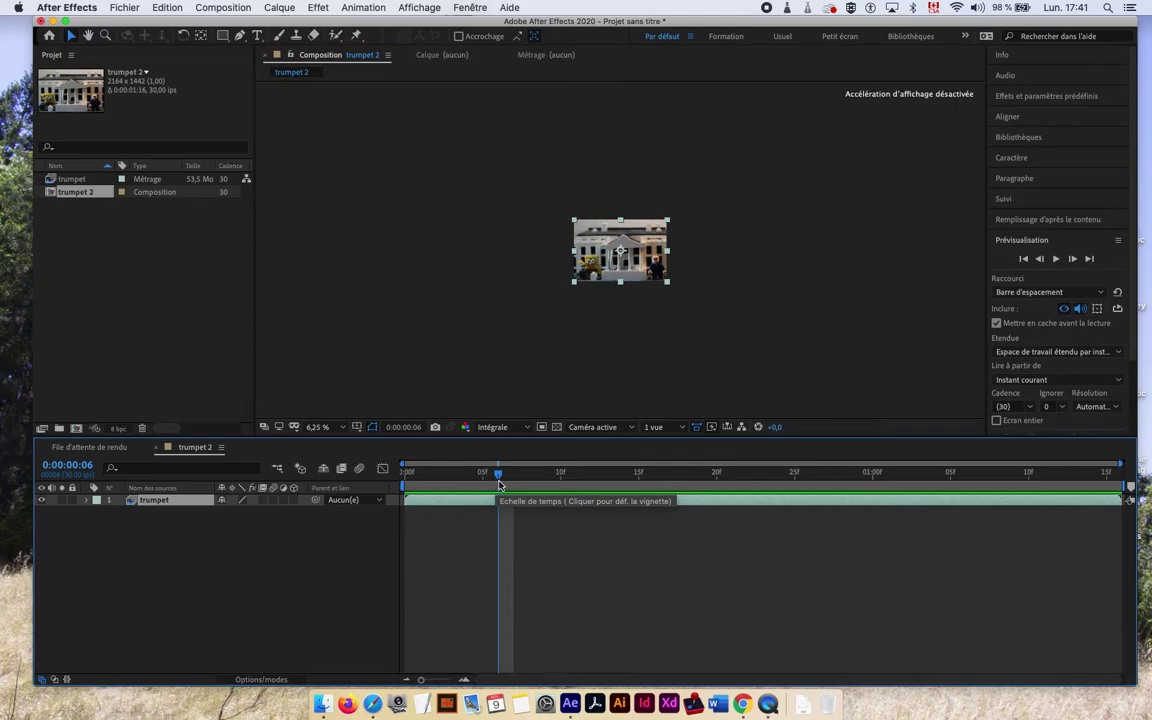
Open 'Interpréter le métrage : trumpet' via Interpréter un métrage > Principal on the trumpet footage
{"action": "left_click", "coordinate": [67, 245]}
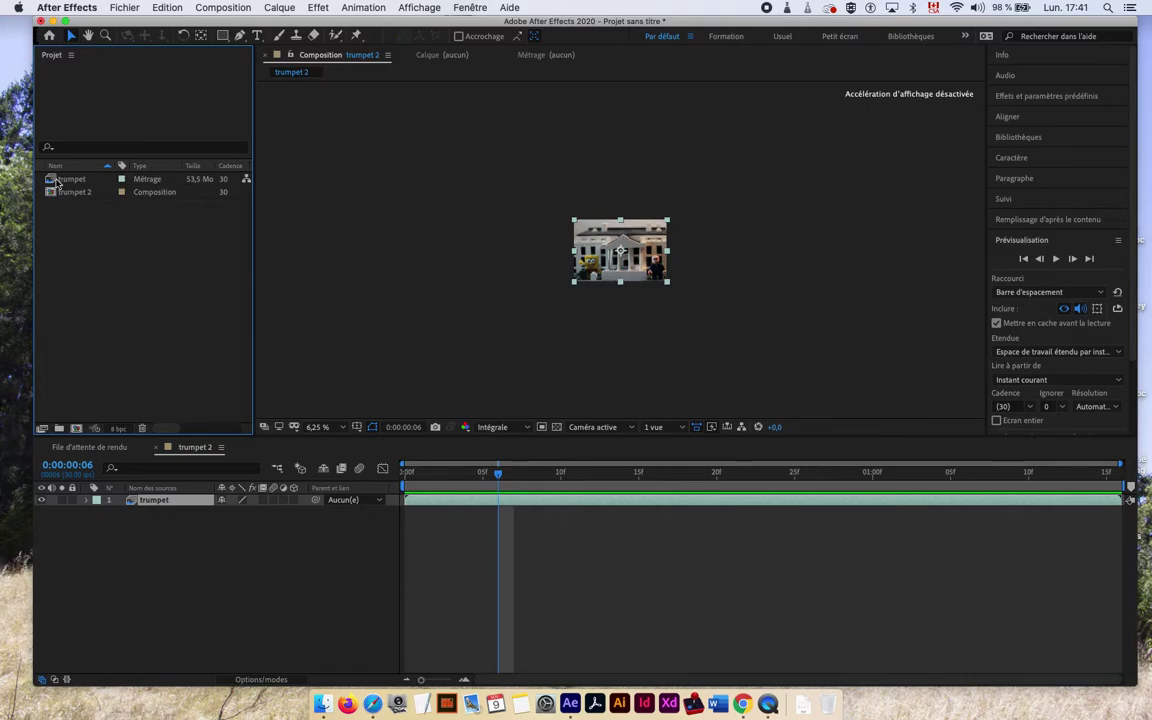
{"action": "left_click", "coordinate": [56, 180]}
{"action": "left_click", "coordinate": [82, 204]}
{"action": "left_click", "coordinate": [64, 181]}
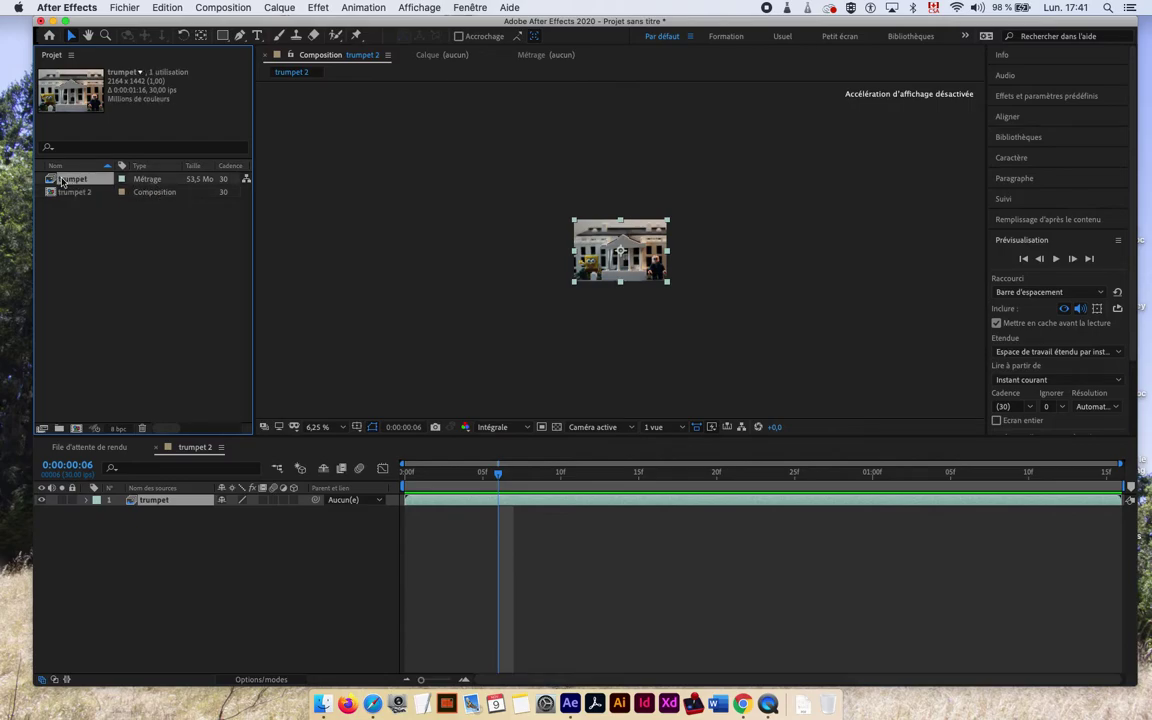
{"action": "right_click", "coordinate": [57, 181]}
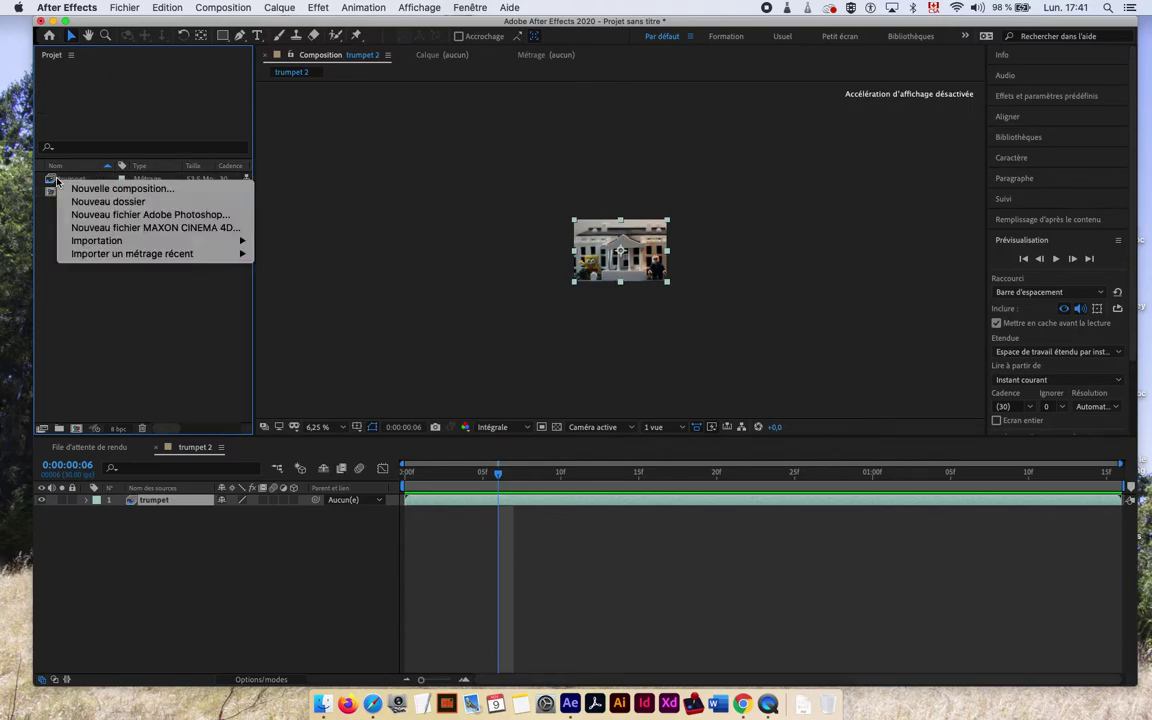
{"action": "left_click", "coordinate": [57, 181]}
{"action": "left_click", "coordinate": [56, 181]}
{"action": "right_click", "coordinate": [55, 181]}
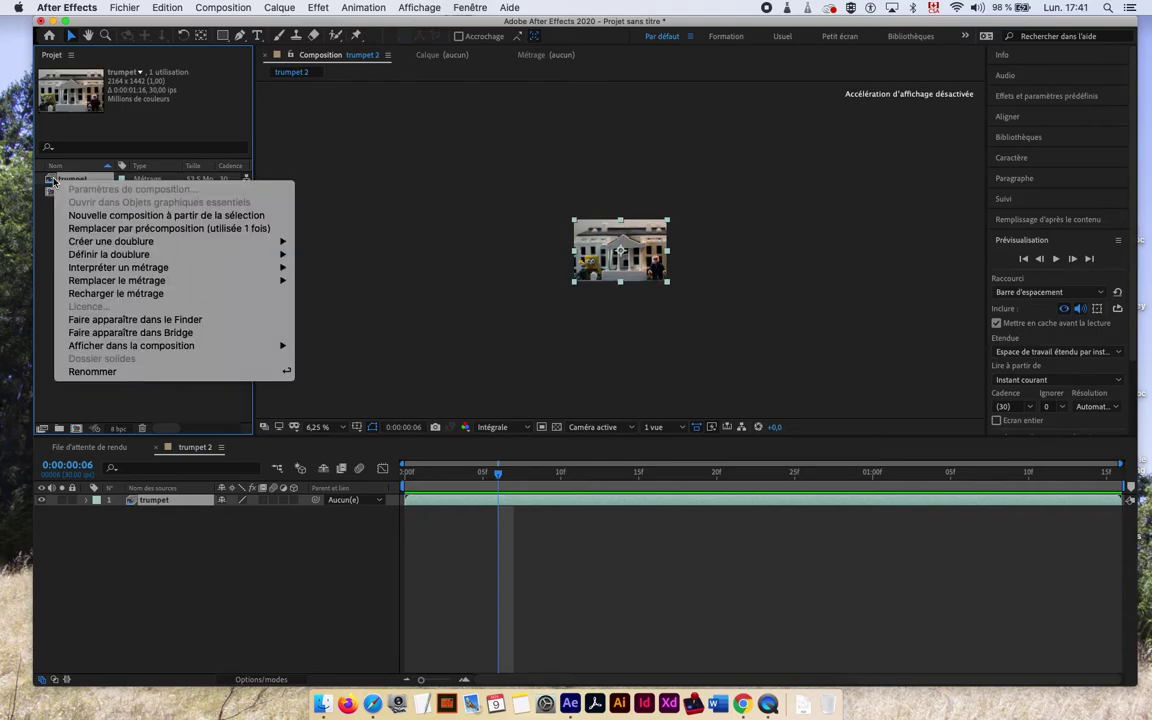
{"action": "mouse_move", "coordinate": [113, 267]}
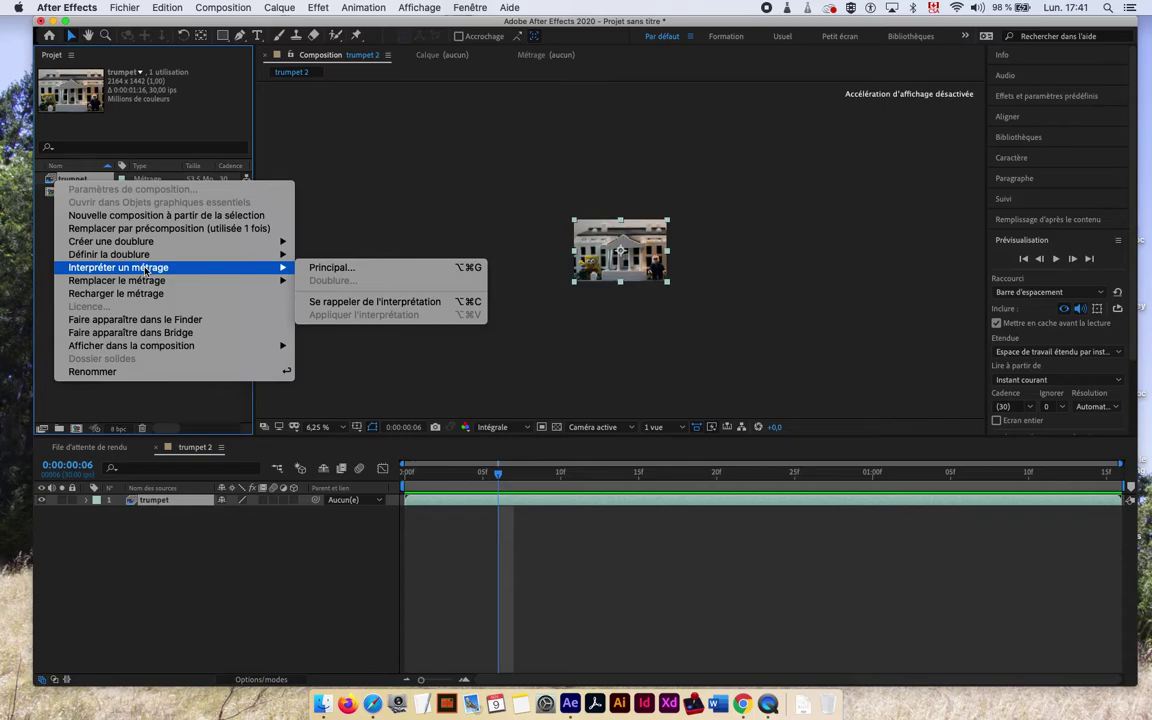
{"action": "left_click", "coordinate": [347, 268]}
{"action": "left_click_drag", "start_coordinate": [459, 70], "coordinate": [477, 34]}
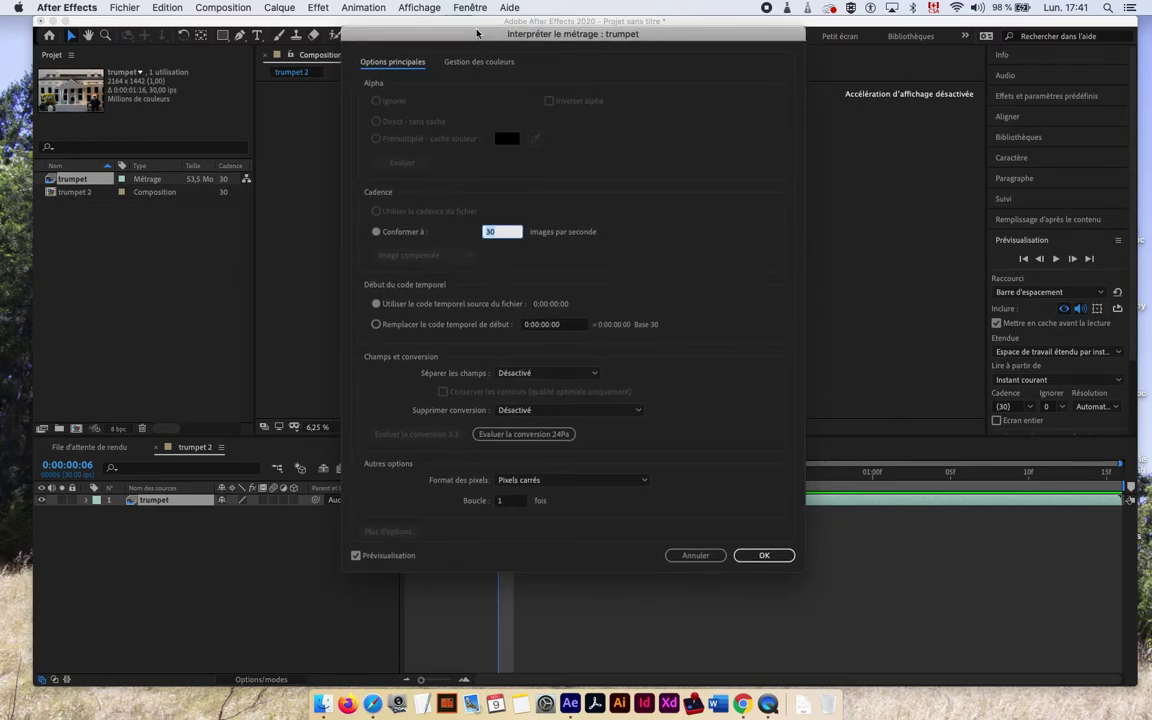
Conform the trumpet footage to 12 images par seconde and confirm the interpretation
{"action": "type", "text": "12"}
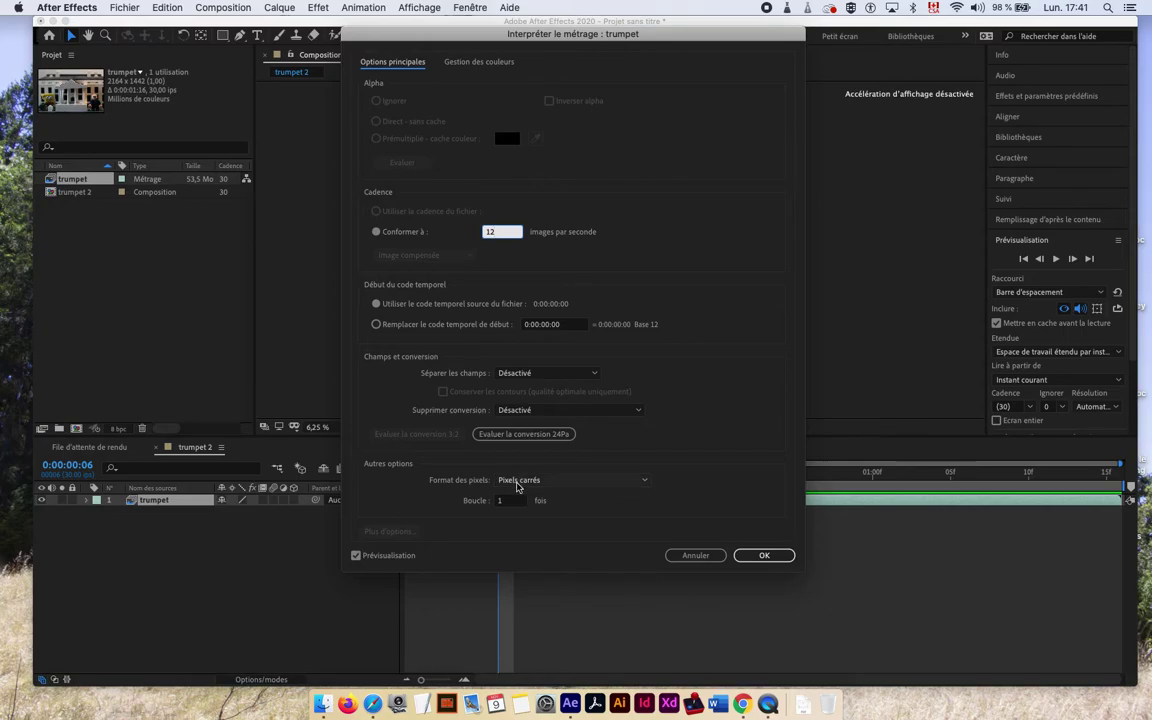
{"action": "left_click", "coordinate": [509, 502]}
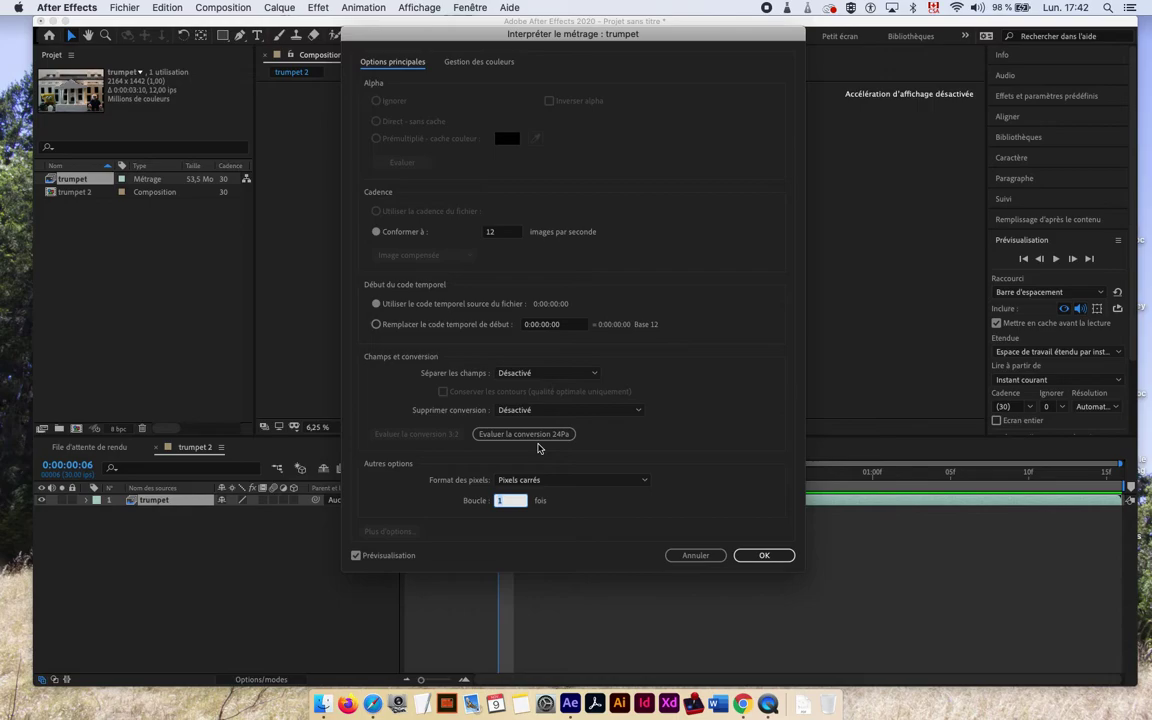
{"action": "left_click", "coordinate": [758, 555]}
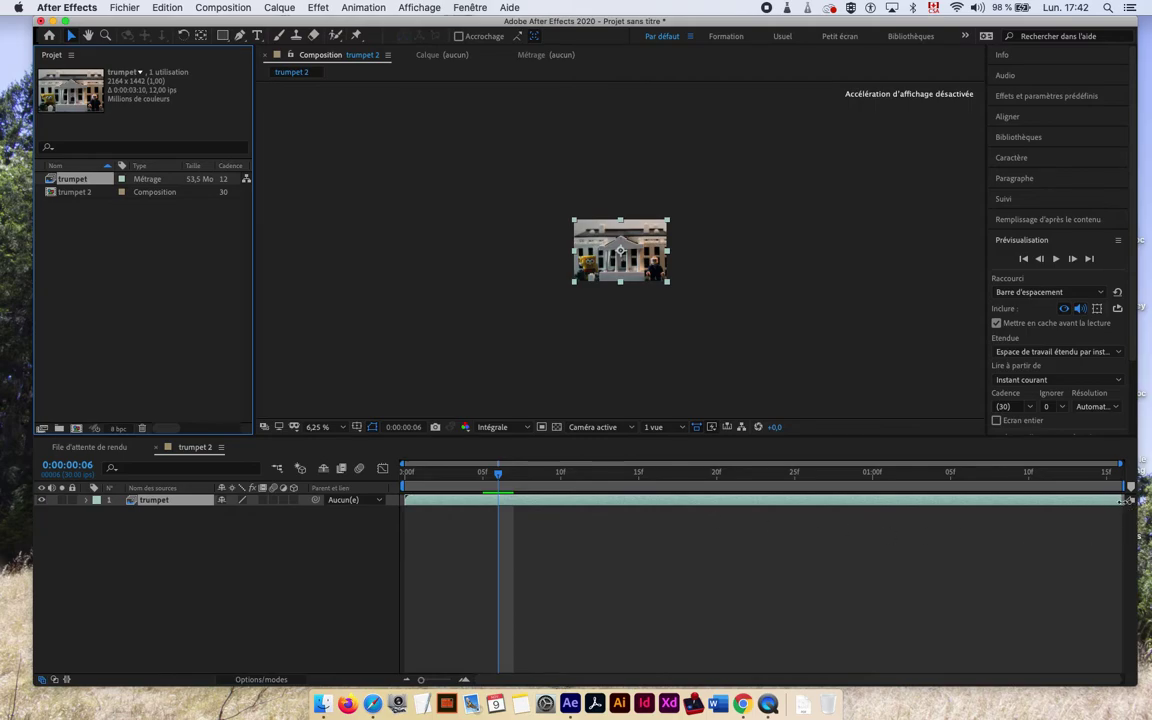
{"action": "left_click", "coordinate": [55, 200]}
Open Paramètres de composition for 'trumpet 2' from its Project panel context menu
{"action": "left_click", "coordinate": [54, 200]}
{"action": "left_click", "coordinate": [55, 194]}
{"action": "right_click", "coordinate": [55, 196]}
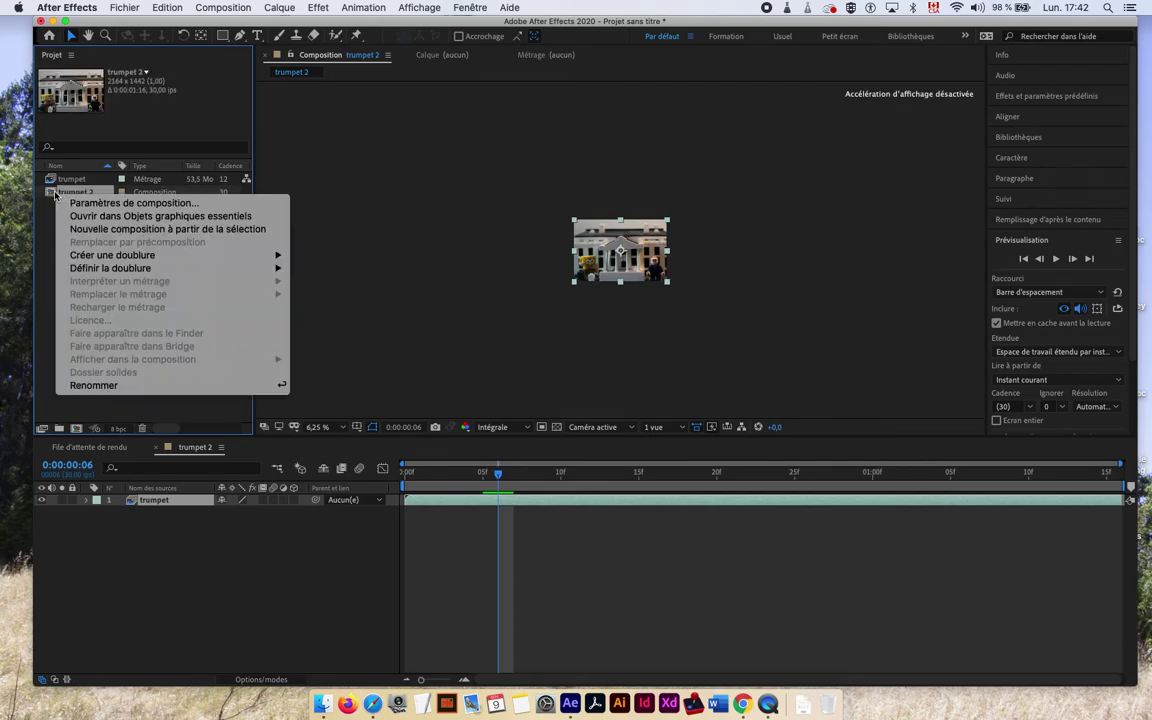
{"action": "left_click", "coordinate": [55, 180]}
{"action": "right_click", "coordinate": [55, 181]}
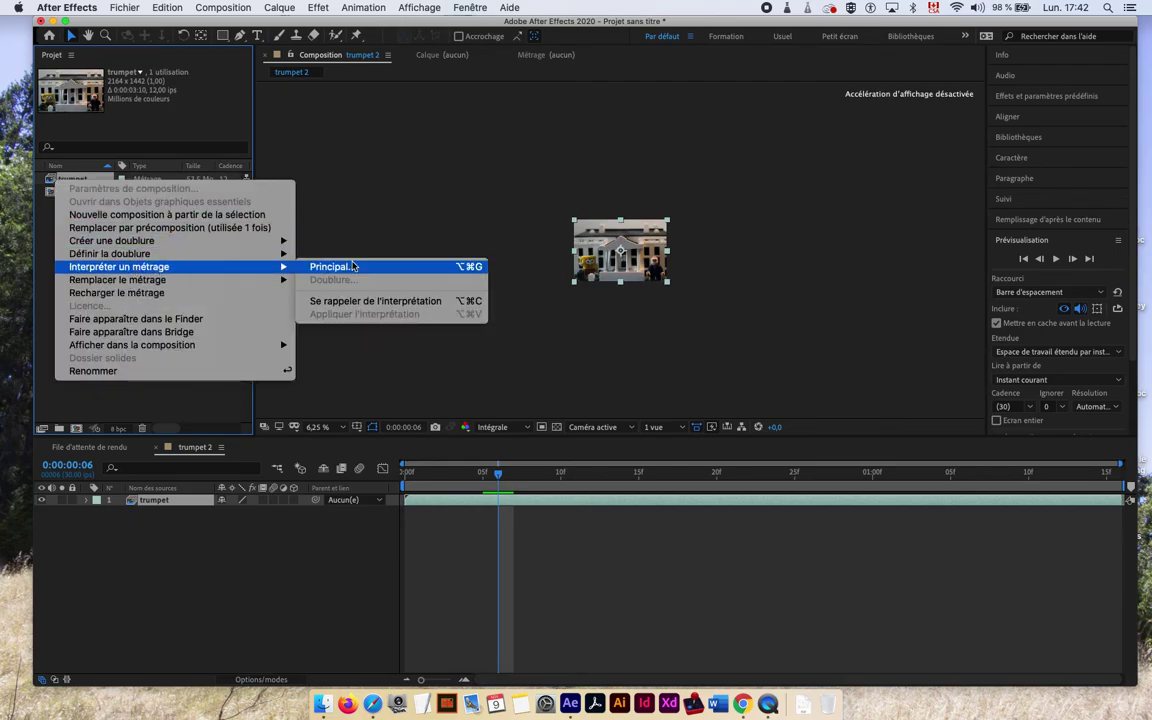
{"action": "left_click", "coordinate": [170, 395]}
{"action": "left_click", "coordinate": [60, 213]}
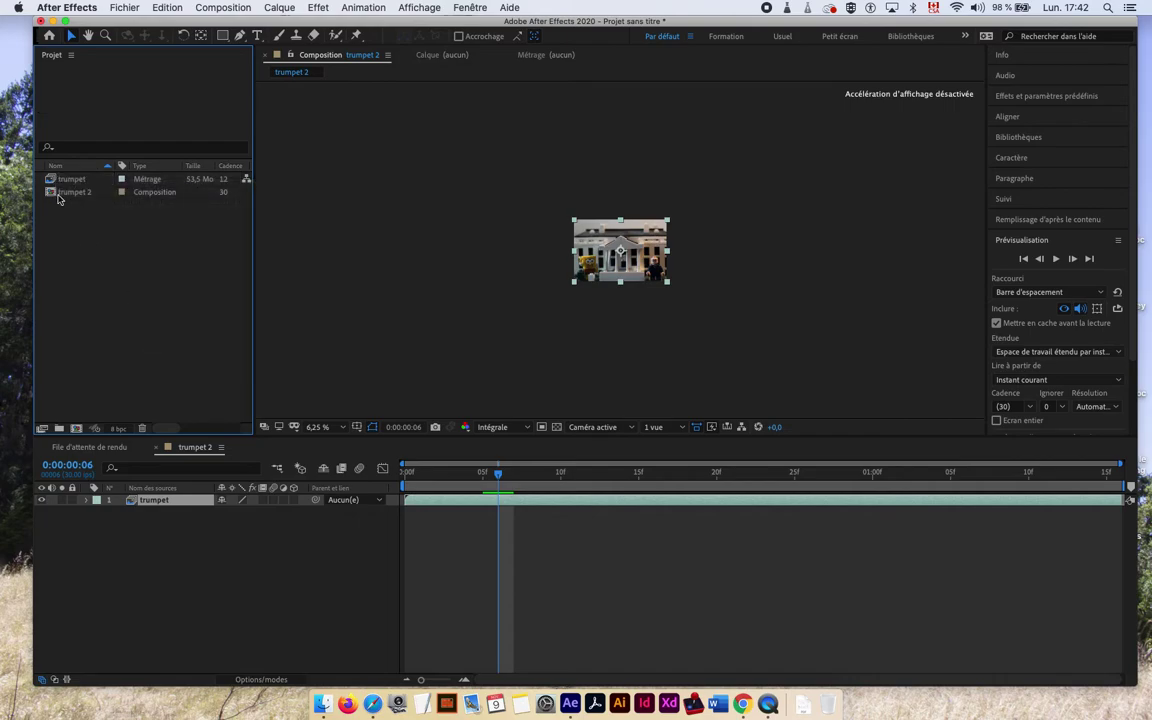
{"action": "left_click", "coordinate": [57, 196]}
{"action": "right_click", "coordinate": [57, 196]}
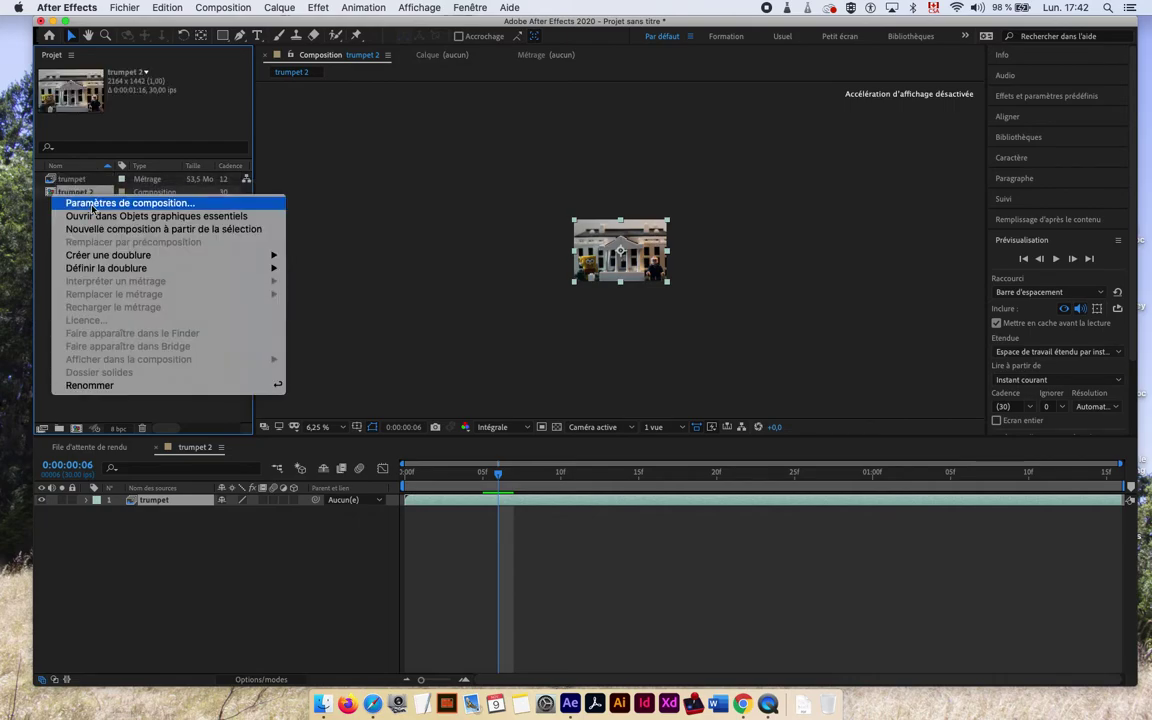
{"action": "left_click", "coordinate": [92, 204]}
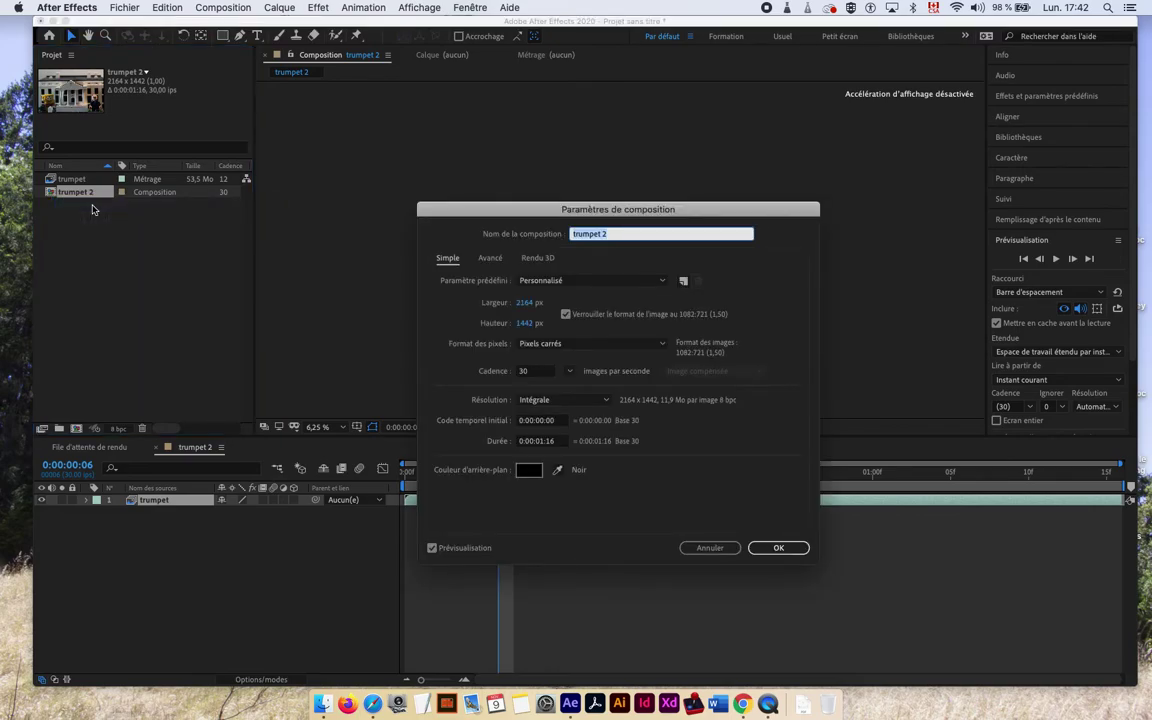
Change the 'trumpet 2' Cadence from 30 to 12 fps and apply the settings
{"action": "left_click", "coordinate": [518, 371]}
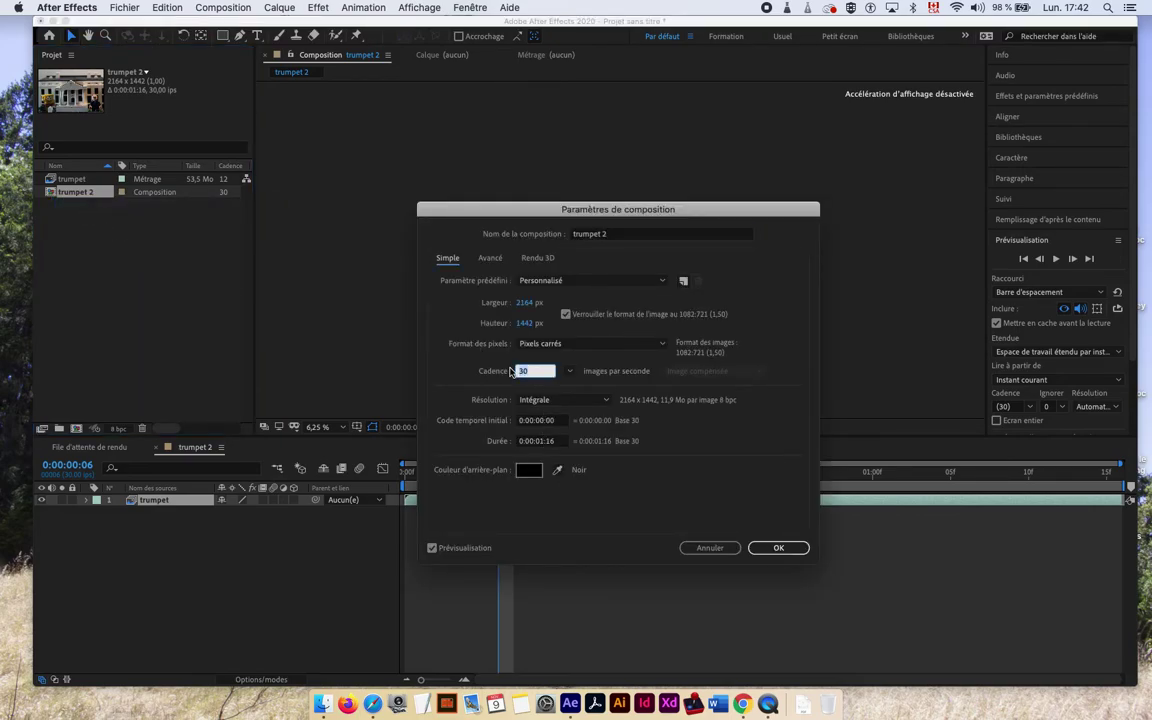
{"action": "type", "text": "12"}
{"action": "key", "text": "Tab"}
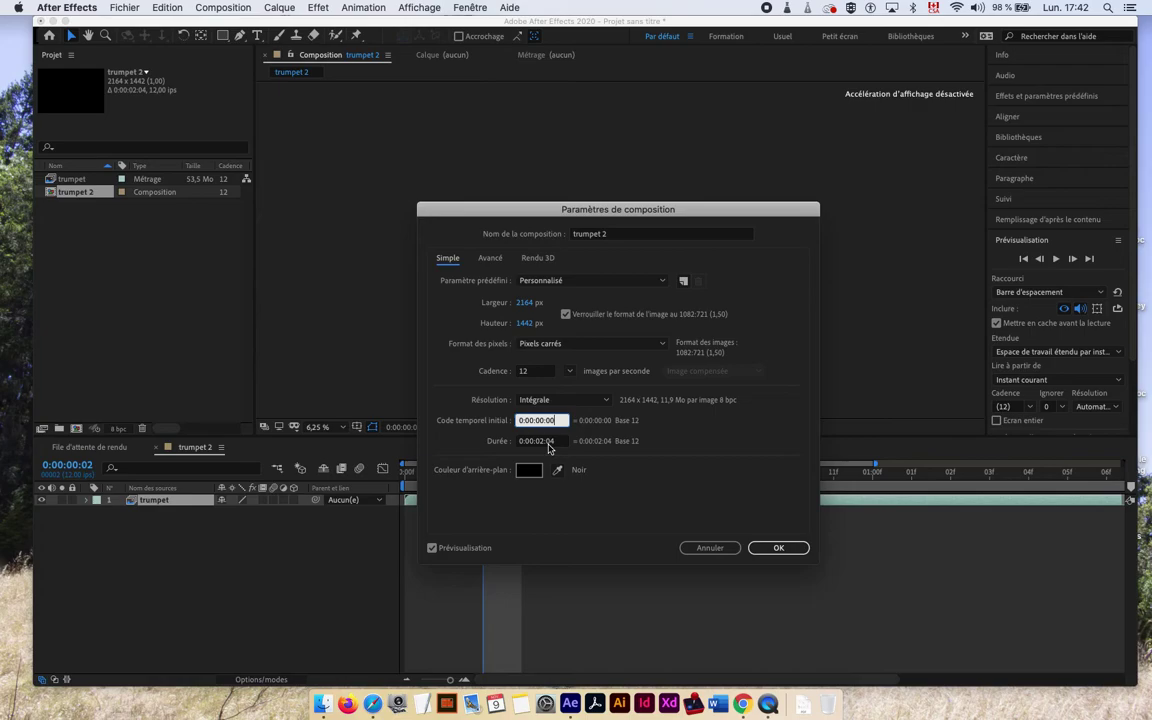
{"action": "left_click", "coordinate": [778, 548]}
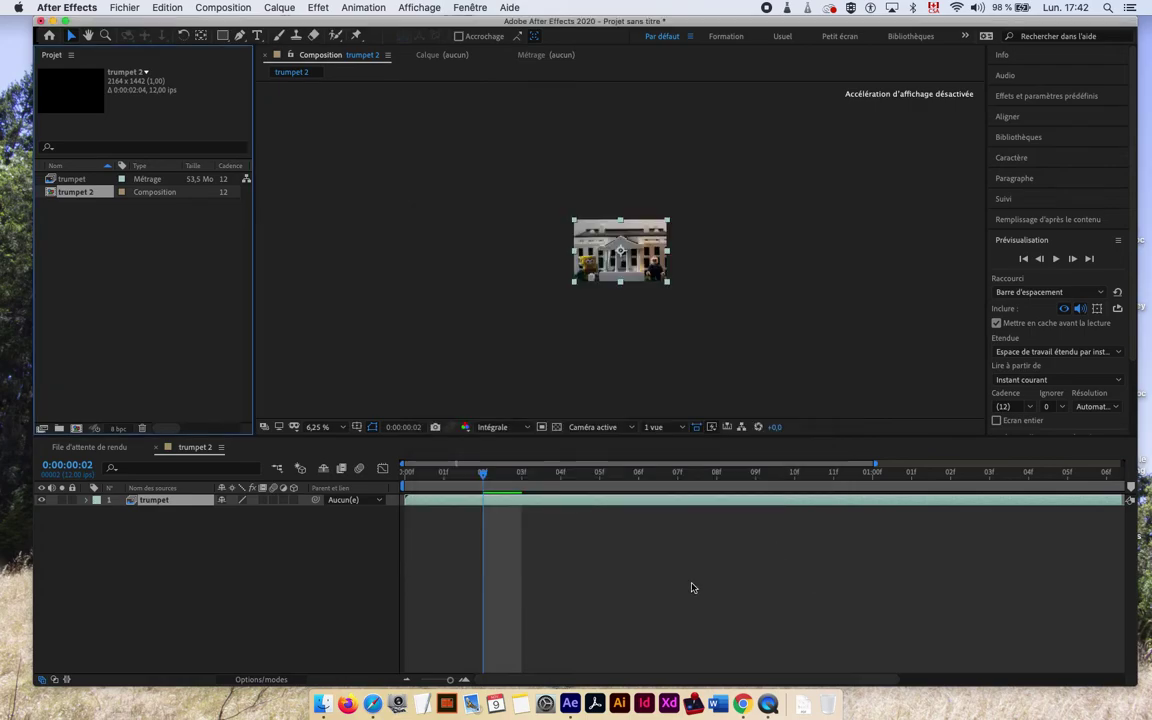
{"action": "left_click_drag", "start_coordinate": [449, 680], "coordinate": [418, 681]}
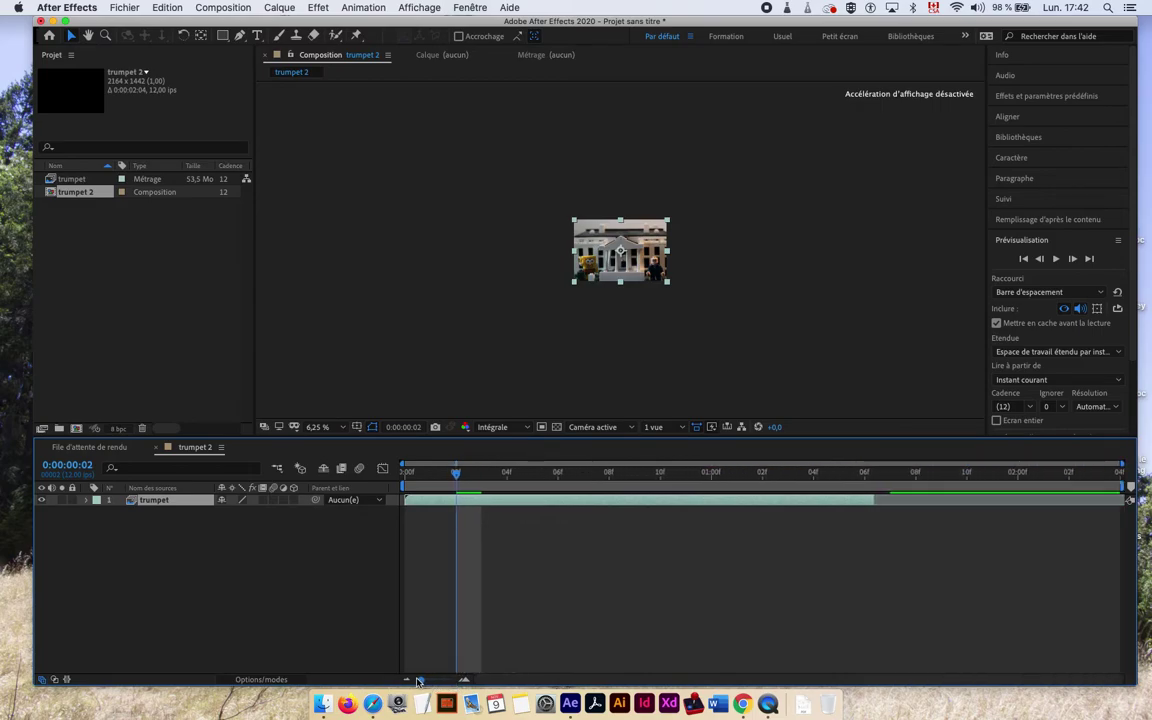
{"action": "left_click", "coordinate": [406, 476]}
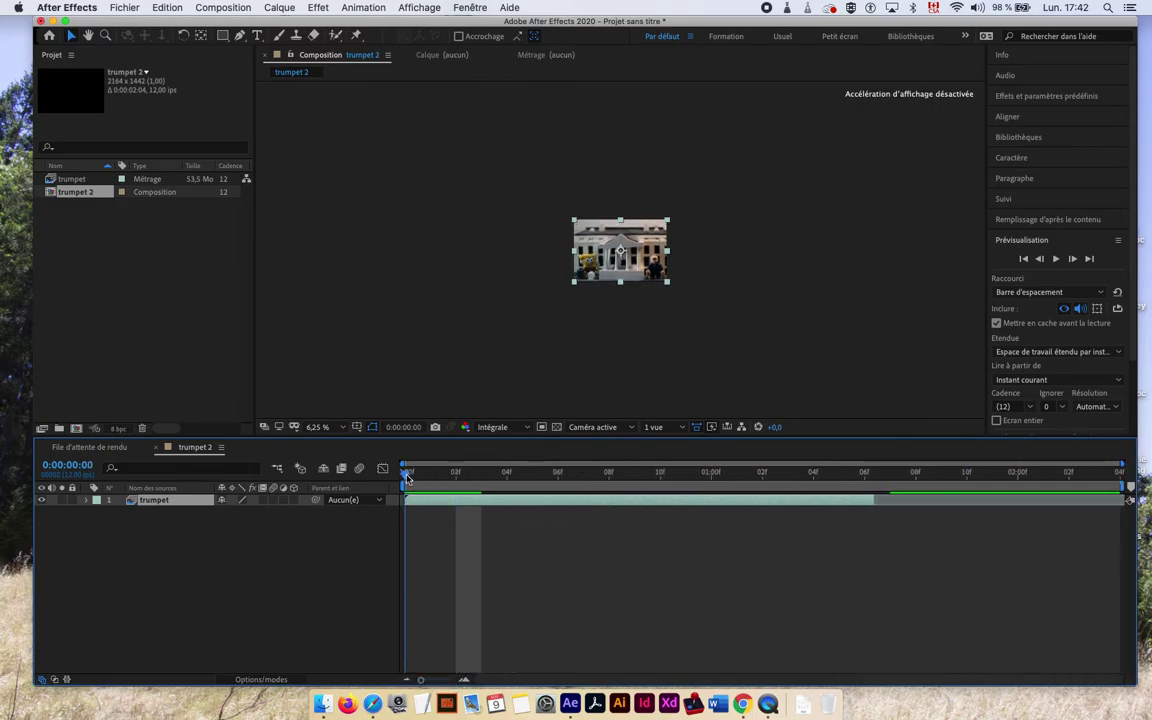
{"action": "key", "text": "space"}
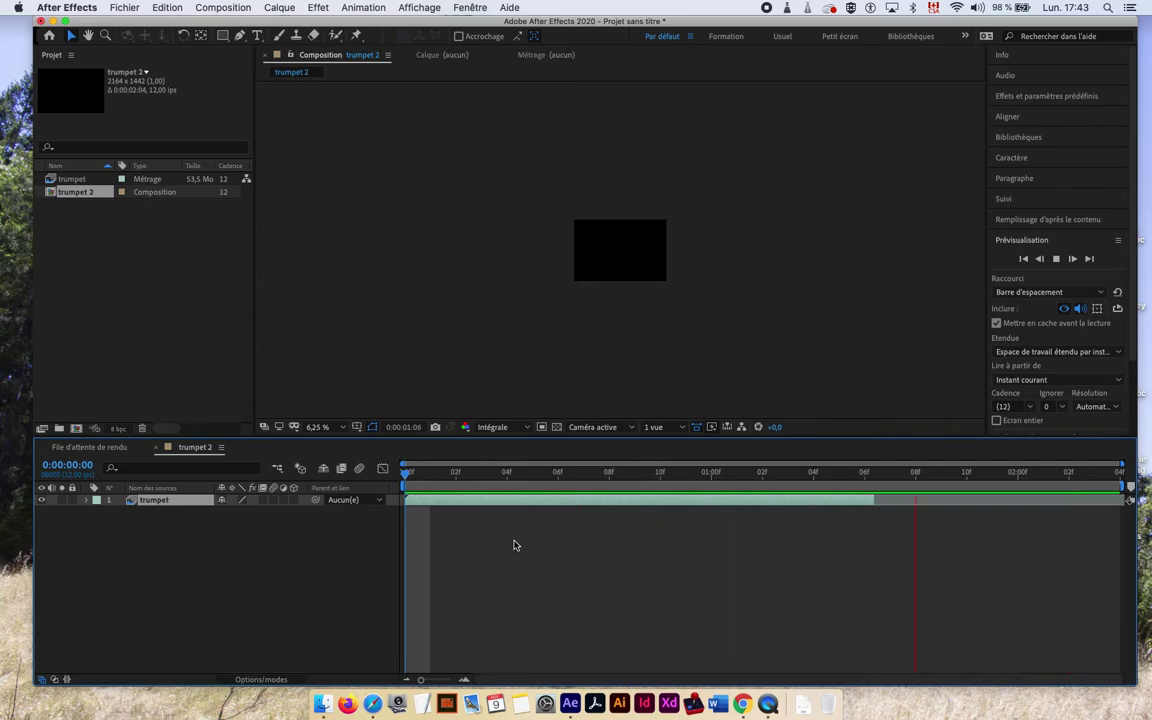
{"action": "key", "text": "space"}
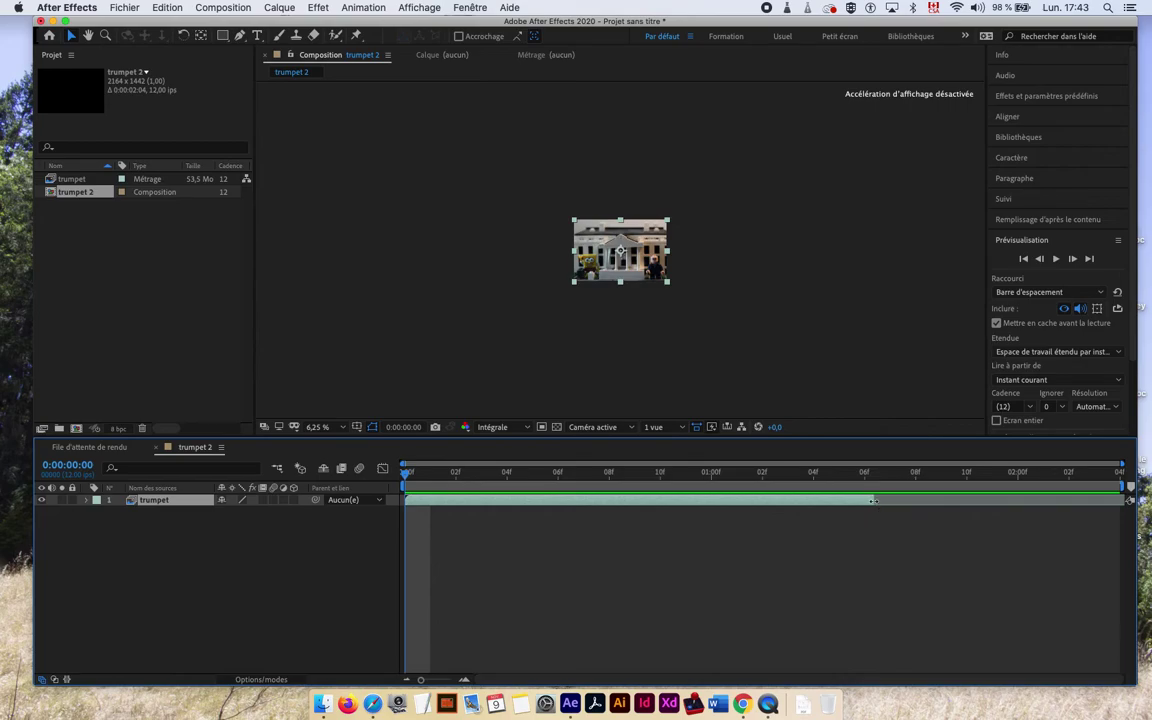
{"action": "mouse_move", "coordinate": [846, 489]}
{"action": "left_mouse_down"}
{"action": "mouse_move", "coordinate": [1030, 488]}
{"action": "mouse_move", "coordinate": [828, 490]}
{"action": "left_mouse_up"}
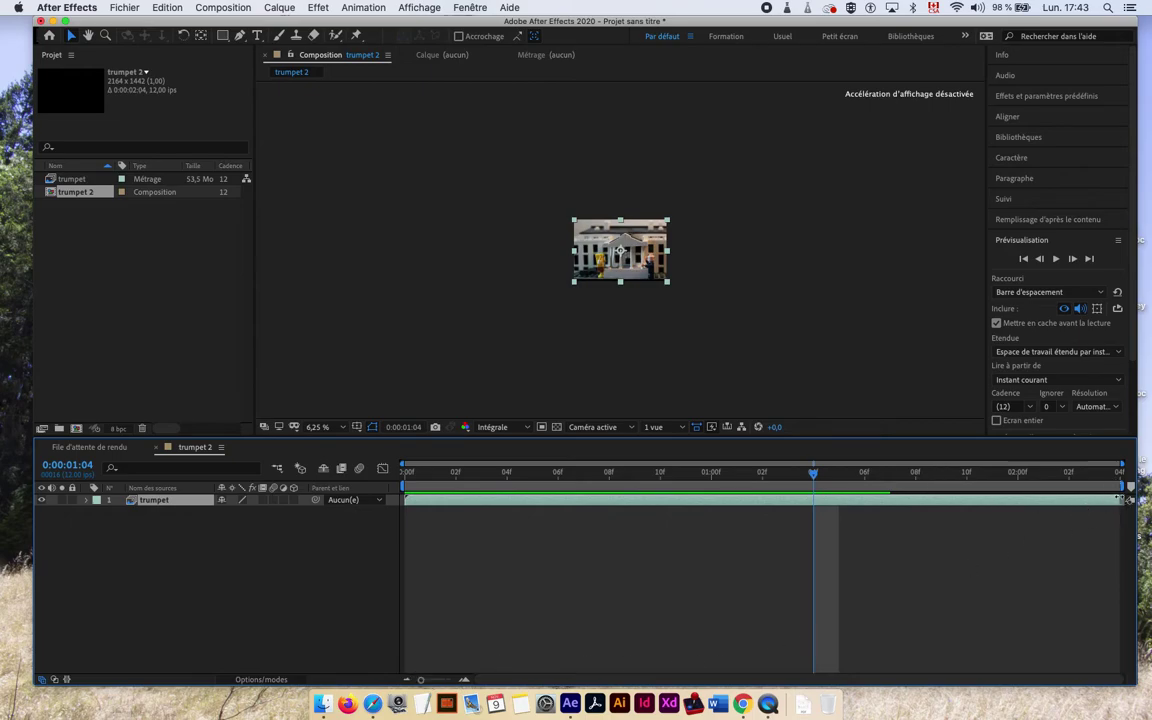
{"action": "right_click", "coordinate": [57, 195]}
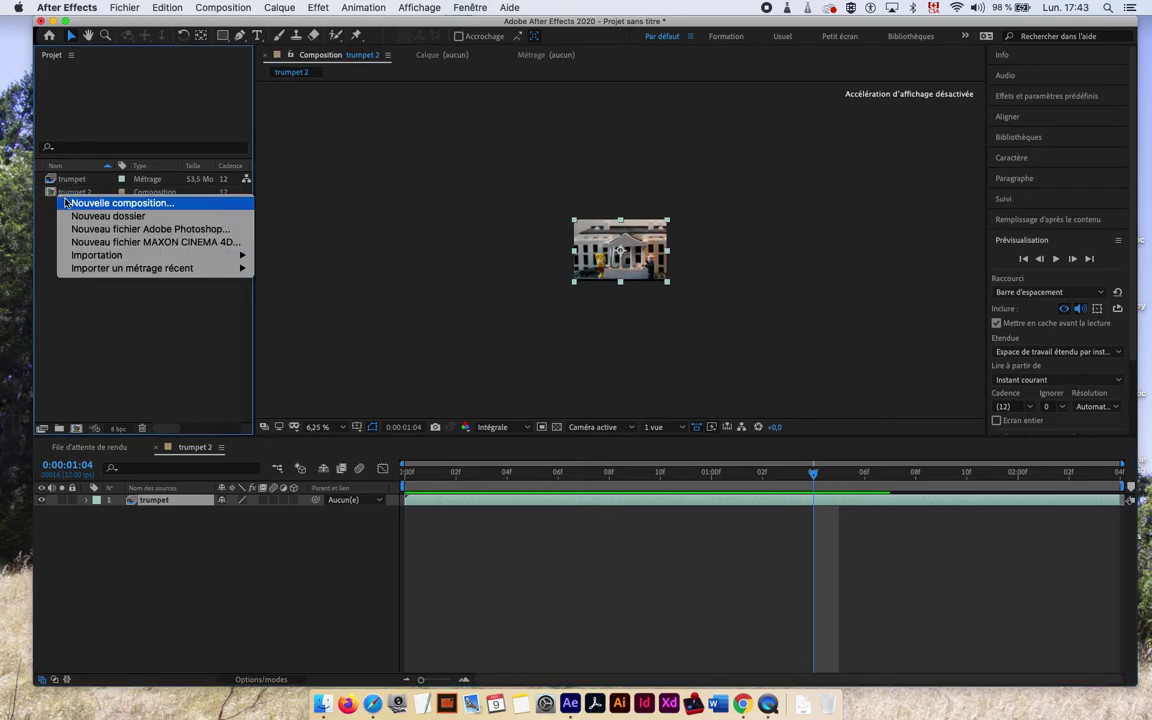
Set the 'trumpet 2' composition Durée to 0:00:15:04 in Paramètres de composition
{"action": "key", "text": "Escape"}
{"action": "right_click", "coordinate": [57, 195]}
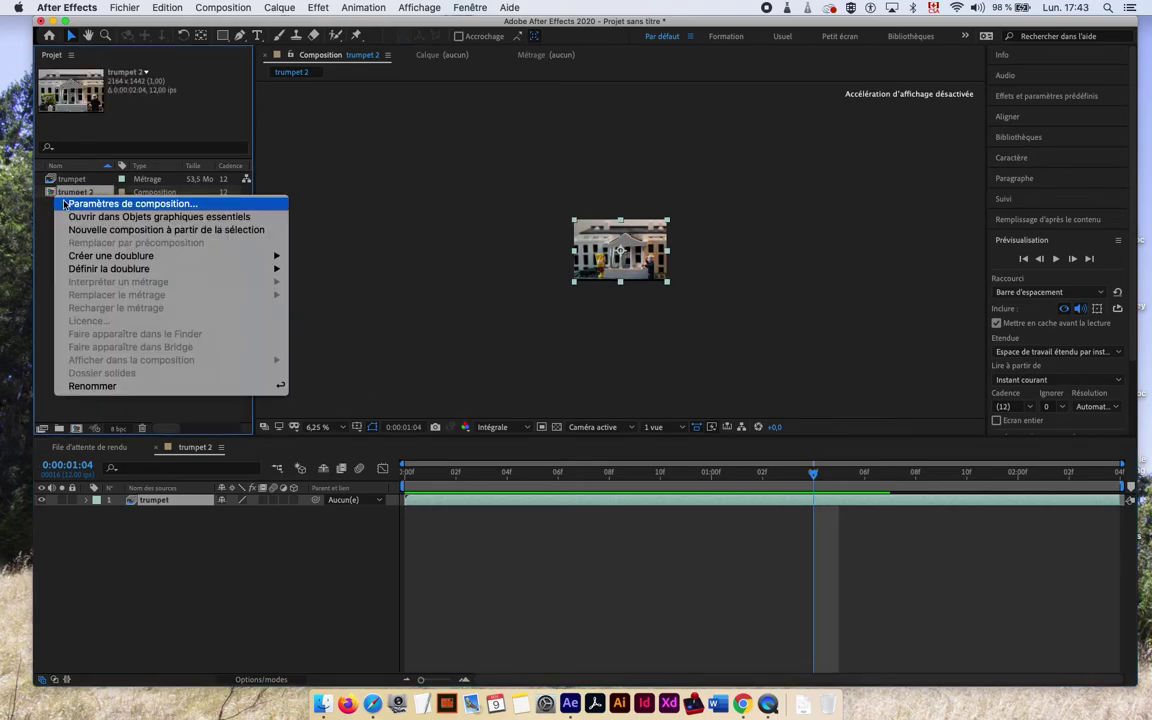
{"action": "left_click", "coordinate": [62, 200]}
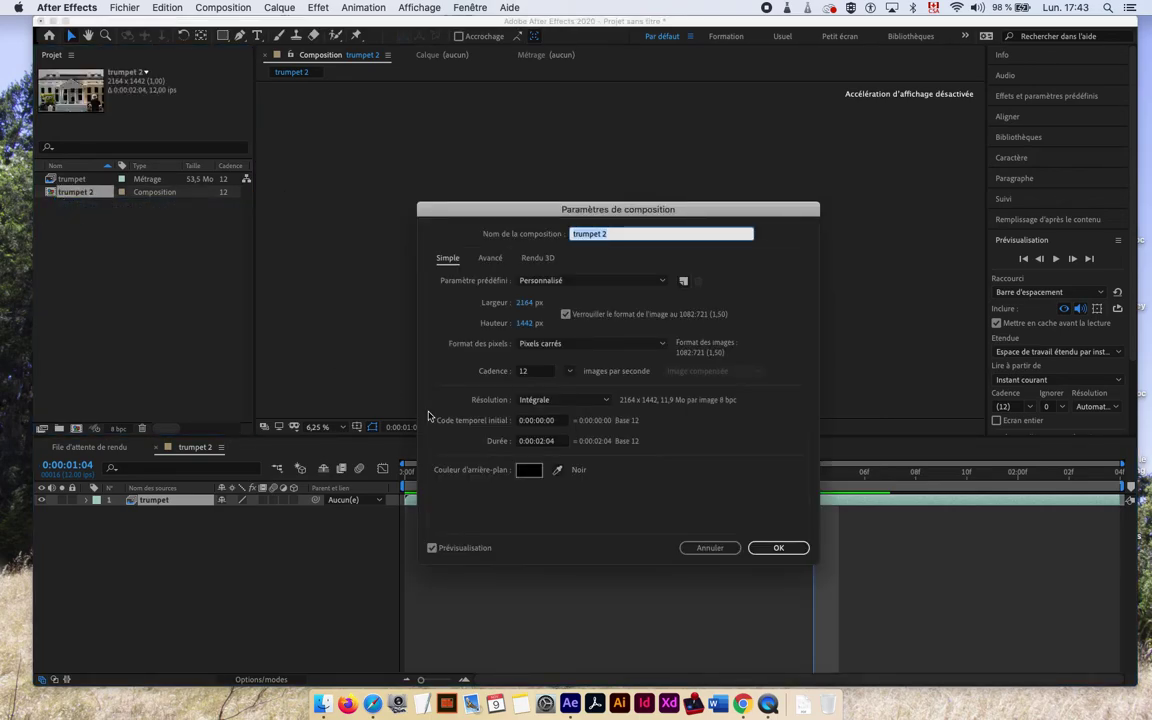
{"action": "left_click", "coordinate": [538, 441]}
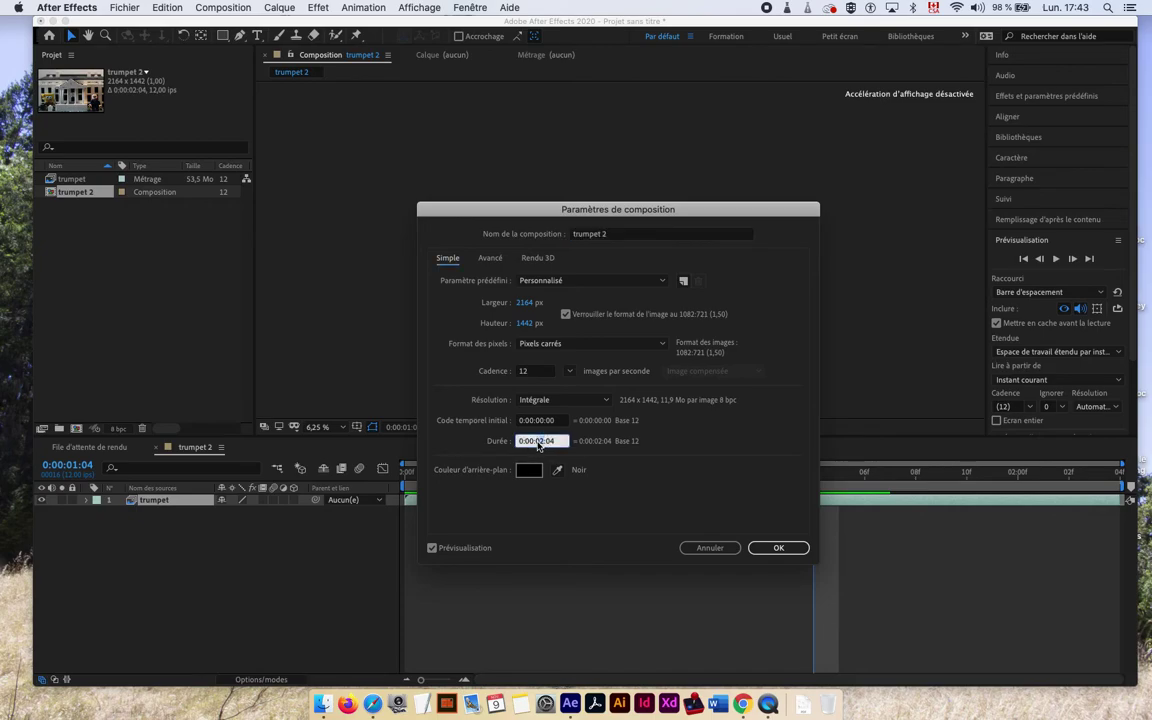
{"action": "type", "text": "15"}
{"action": "left_click", "coordinate": [777, 548]}
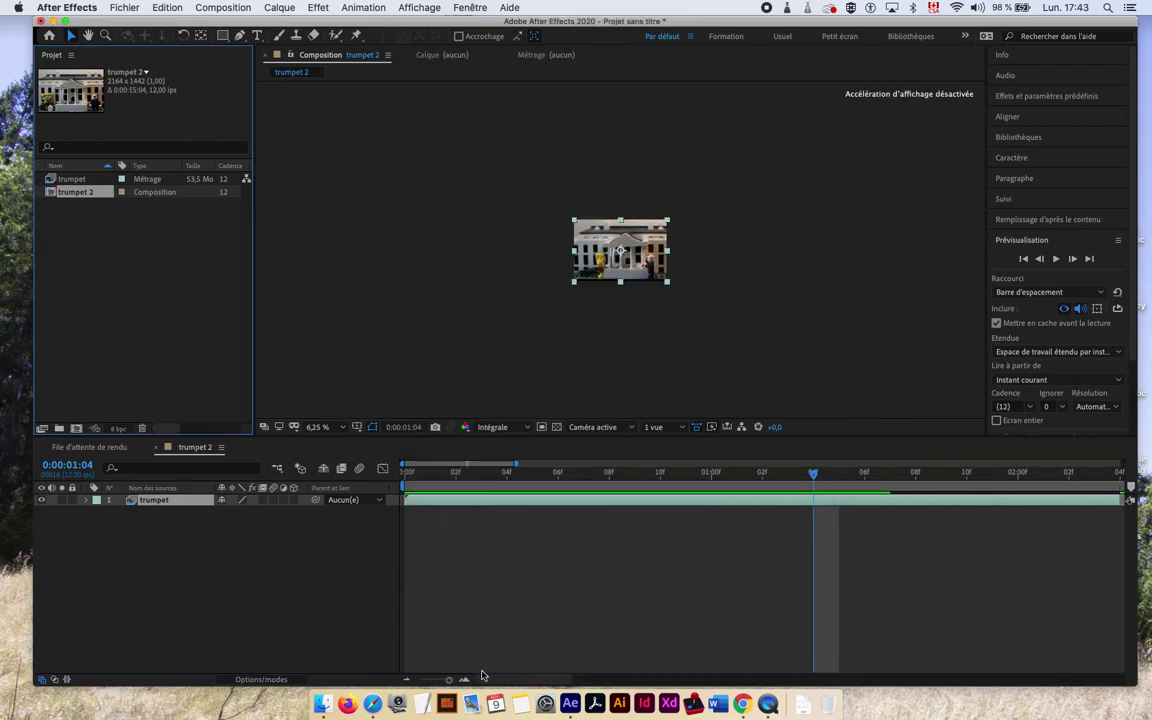
Zoom the timeline out, stretch the work area to the 15 s end, and preview once
{"action": "left_click_drag", "start_coordinate": [448, 679], "coordinate": [420, 679]}
{"action": "left_click_drag", "start_coordinate": [514, 499], "coordinate": [584, 499]}
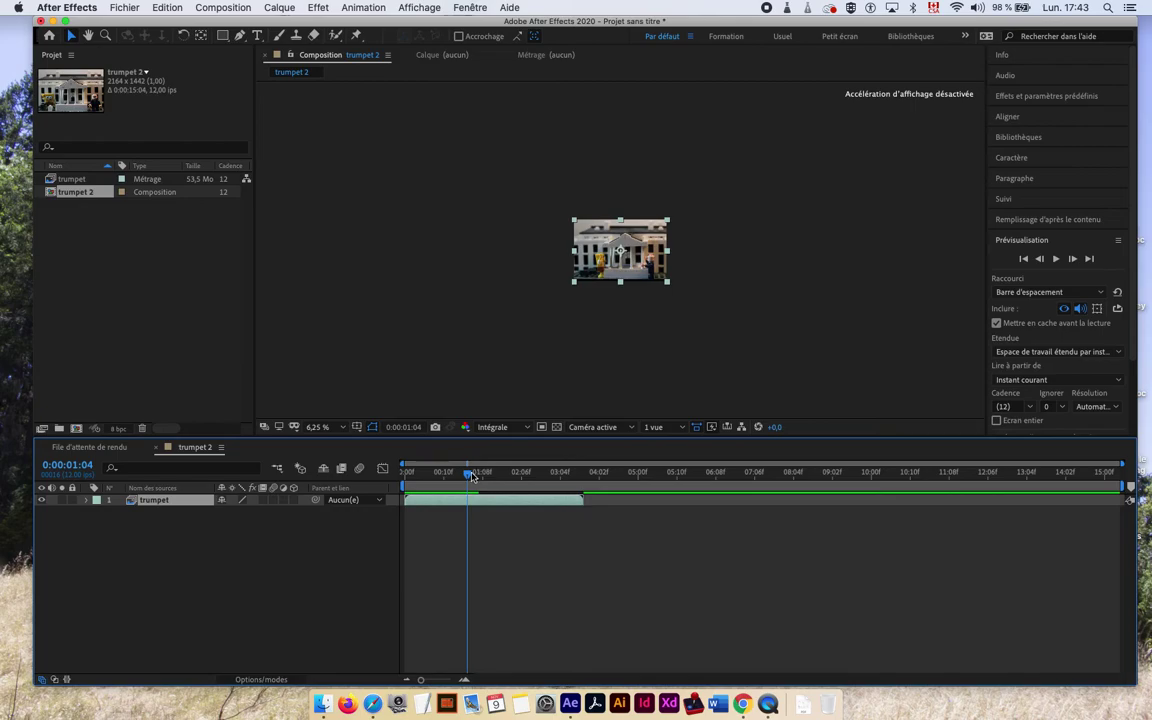
{"action": "key", "text": "space"}
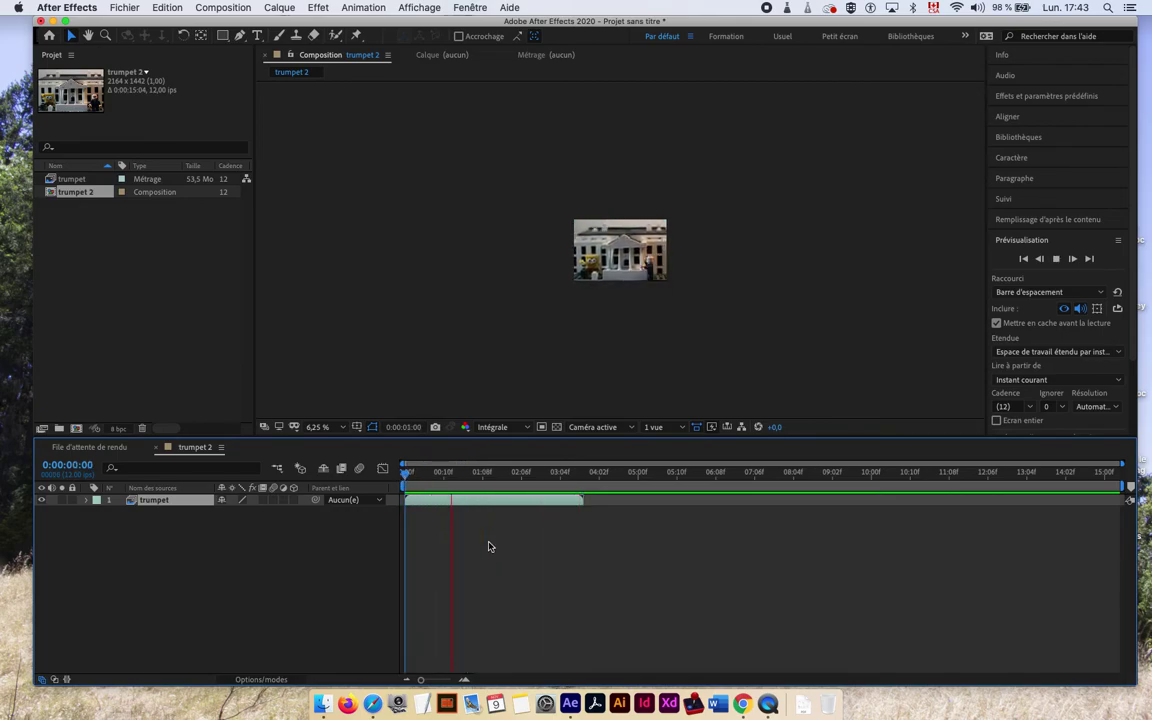
{"action": "key", "text": "space"}
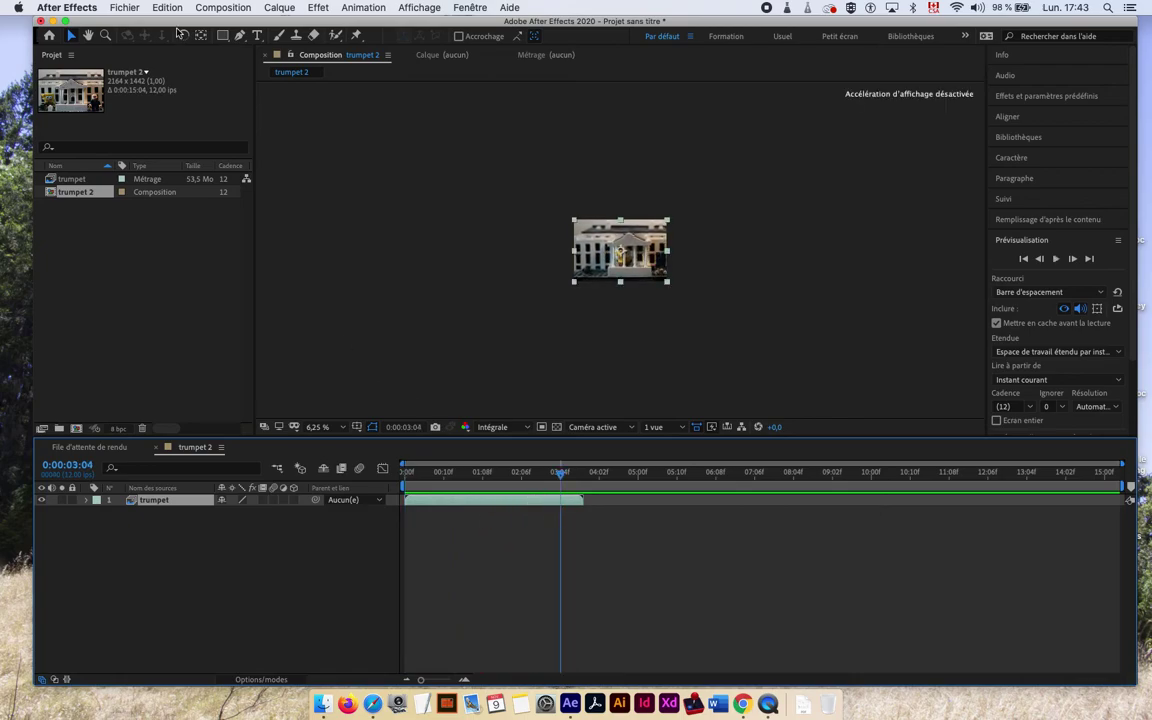
Import drumkit.mp3 from the izzy folder using Fichier > Importer > Fichier
{"action": "left_click", "coordinate": [115, 7]}
{"action": "mouse_move", "coordinate": [200, 183]}
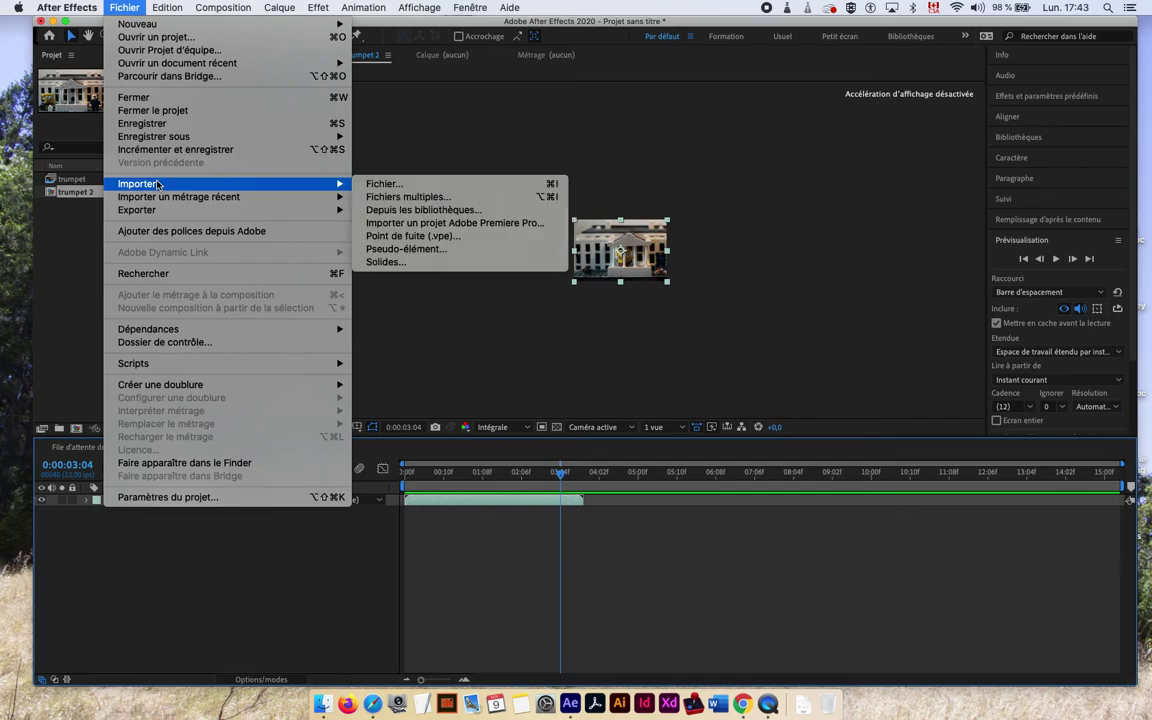
{"action": "left_click", "coordinate": [437, 186]}
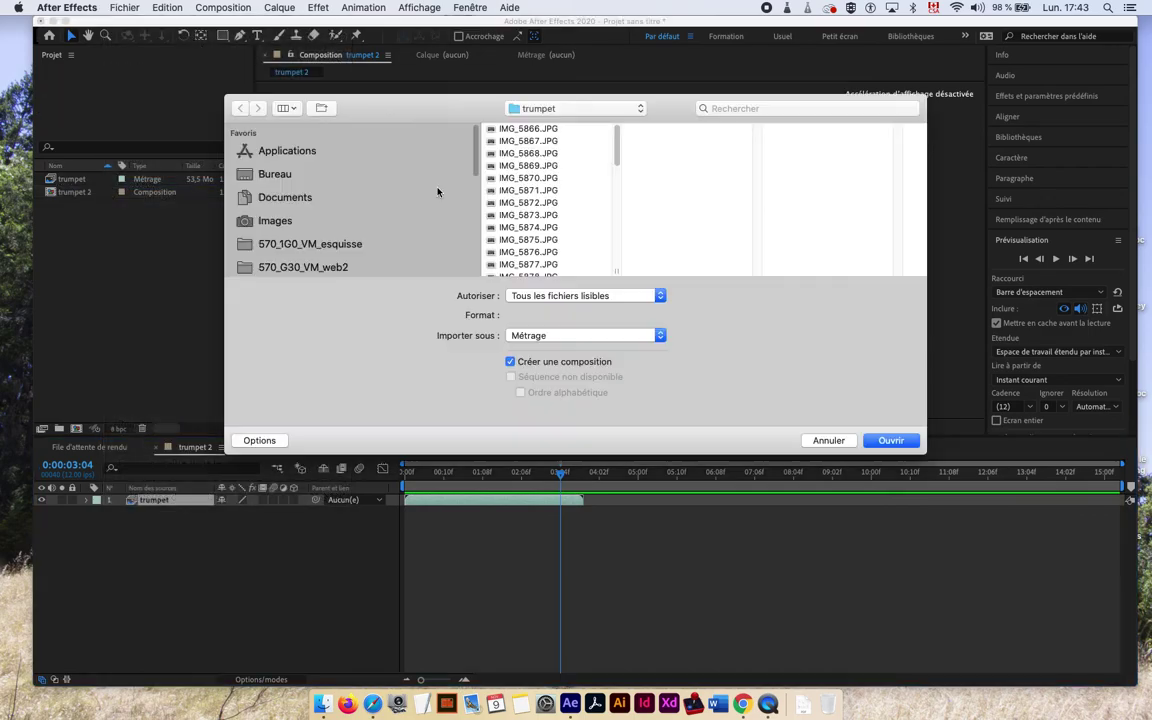
{"action": "scroll", "coordinate": [585, 190], "scroll_direction": "down", "scroll_amount": 5}
{"action": "left_click", "coordinate": [605, 110]}
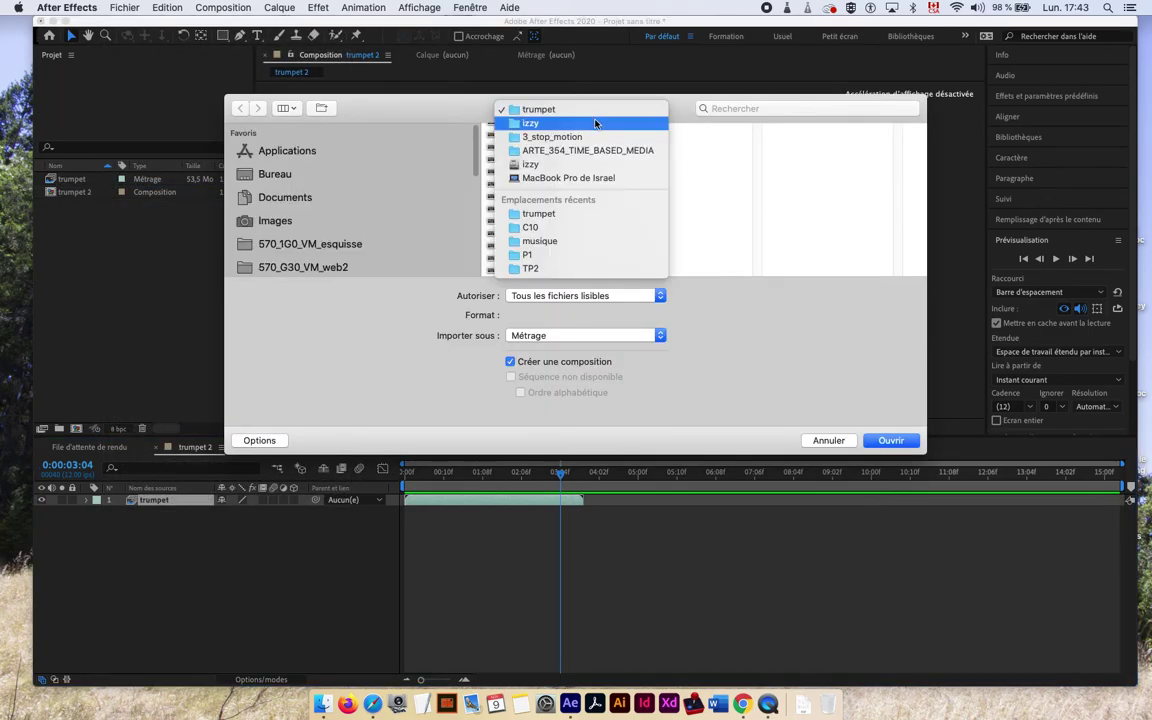
{"action": "left_click", "coordinate": [596, 121]}
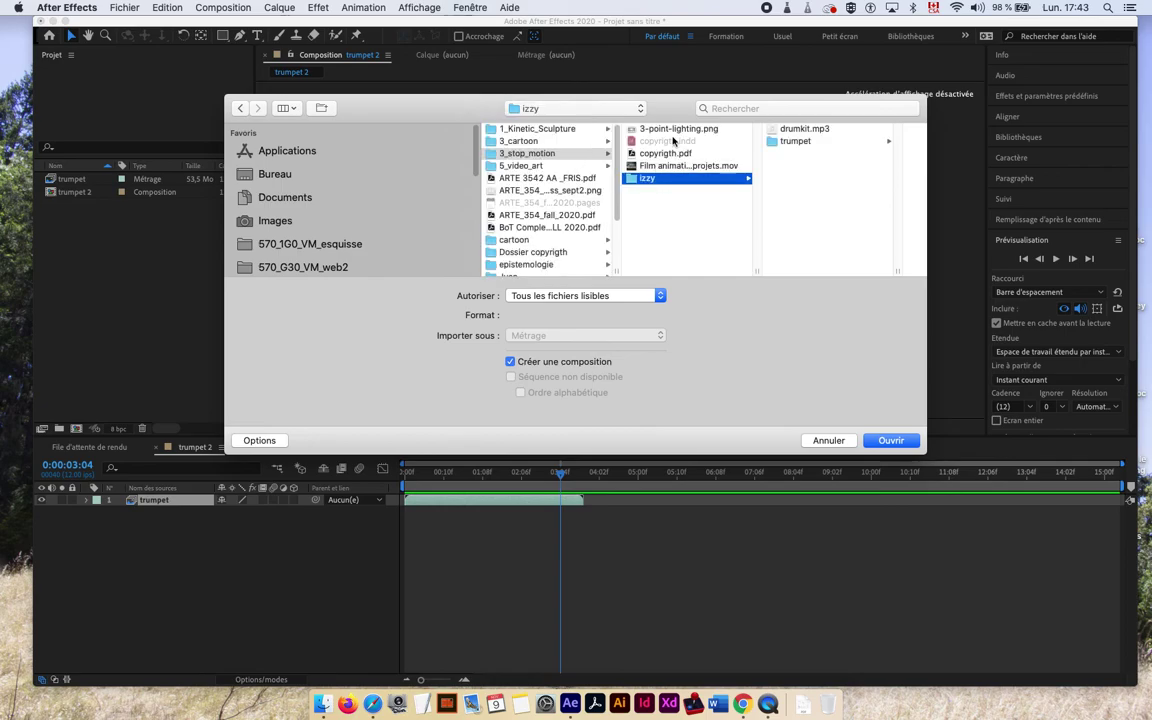
{"action": "left_click", "coordinate": [782, 130]}
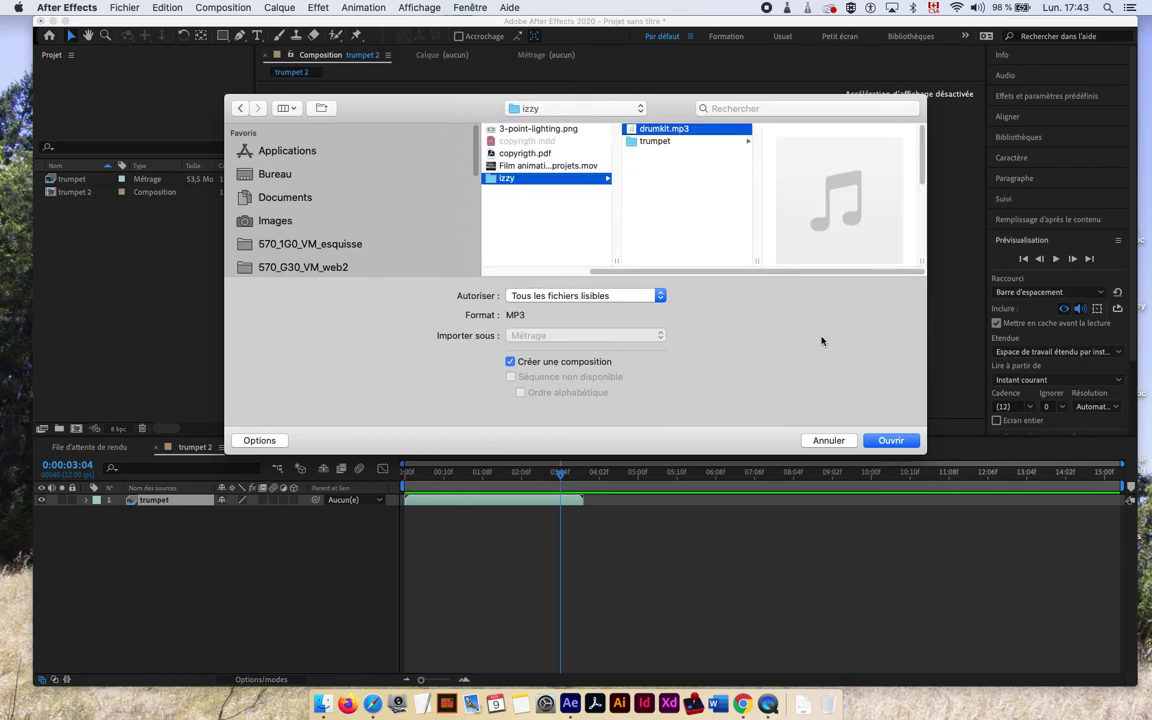
{"action": "left_click", "coordinate": [889, 440]}
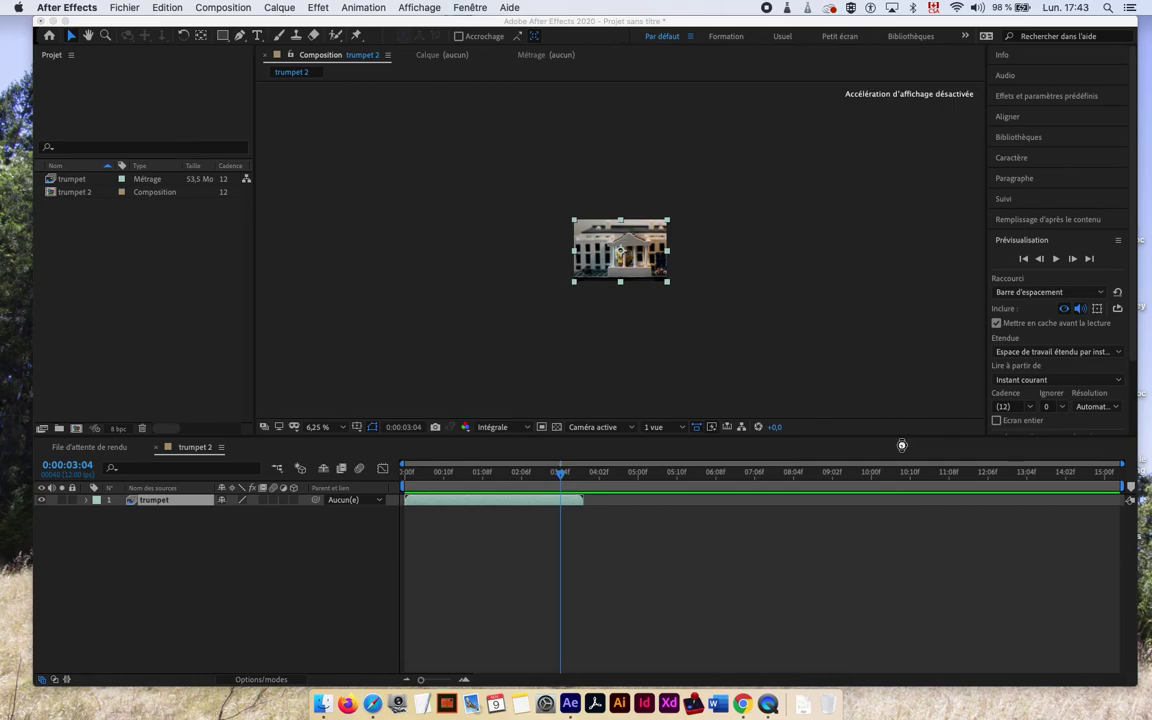
Drop drumkit.mp3 into the currently open composition and move the time near the start
{"action": "left_click_drag", "start_coordinate": [80, 191], "coordinate": [170, 512]}
{"action": "left_click", "coordinate": [422, 476]}
{"action": "left_click_drag", "start_coordinate": [422, 476], "coordinate": [441, 474]}
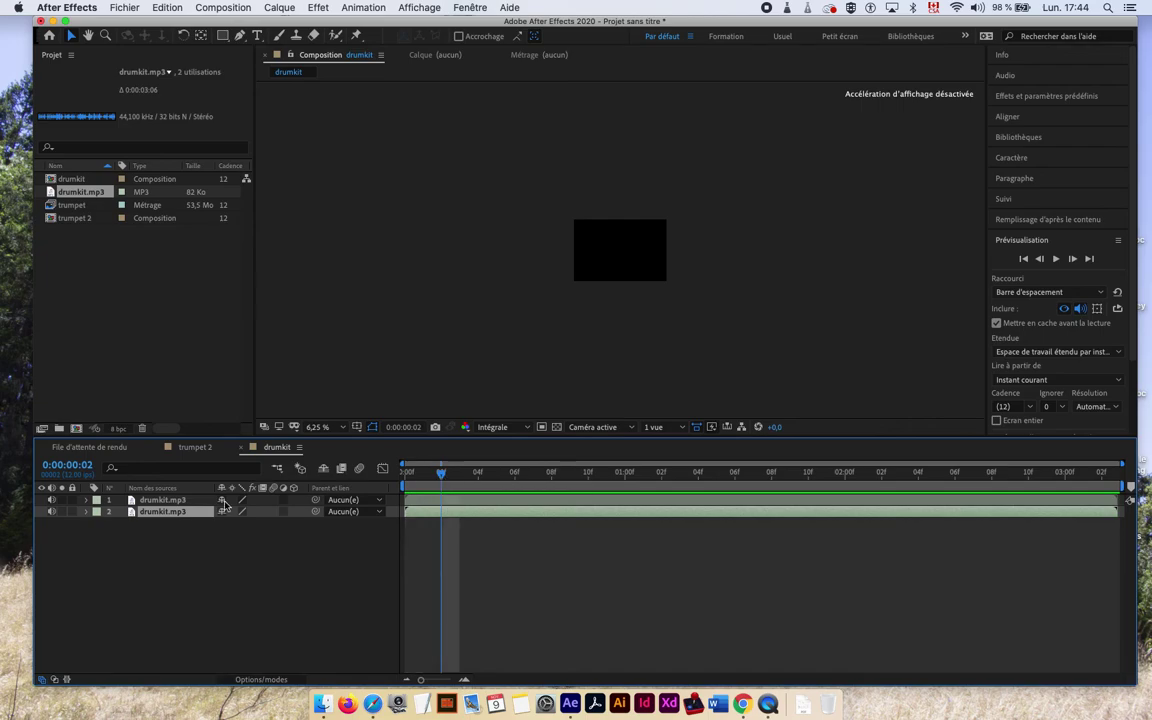
Open 'trumpet 2', add drumkit.mp3 as an audio layer, and return the time to 0
{"action": "left_click", "coordinate": [66, 219]}
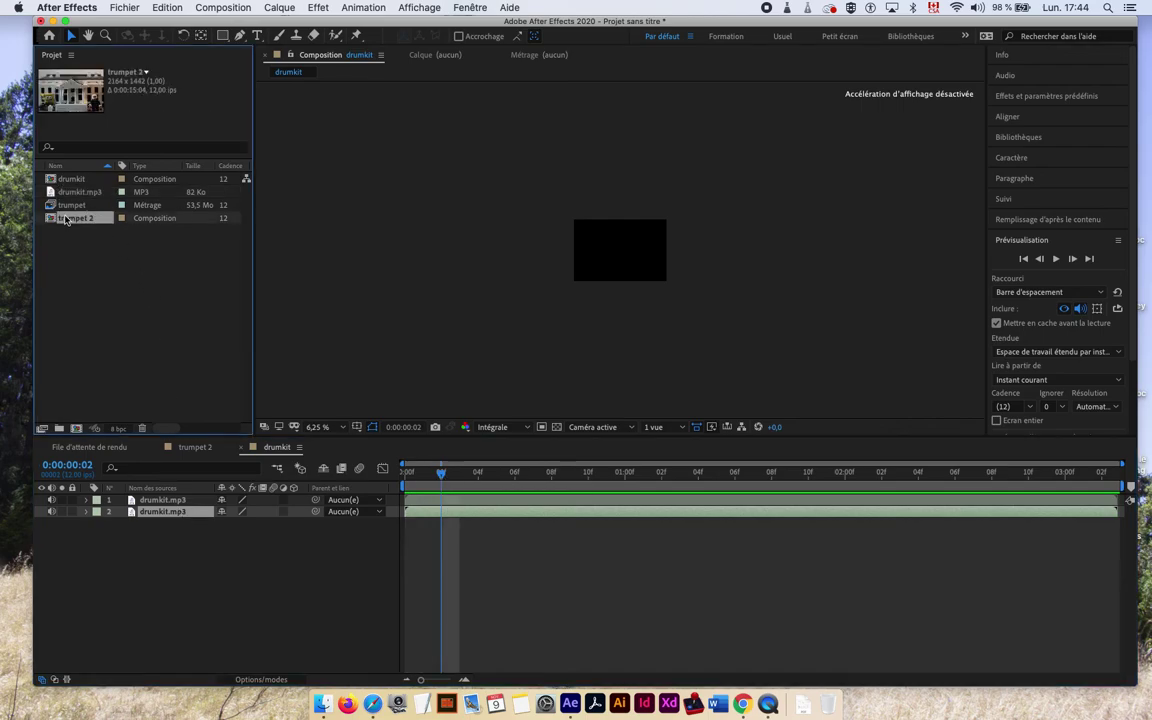
{"action": "double_click", "coordinate": [53, 222]}
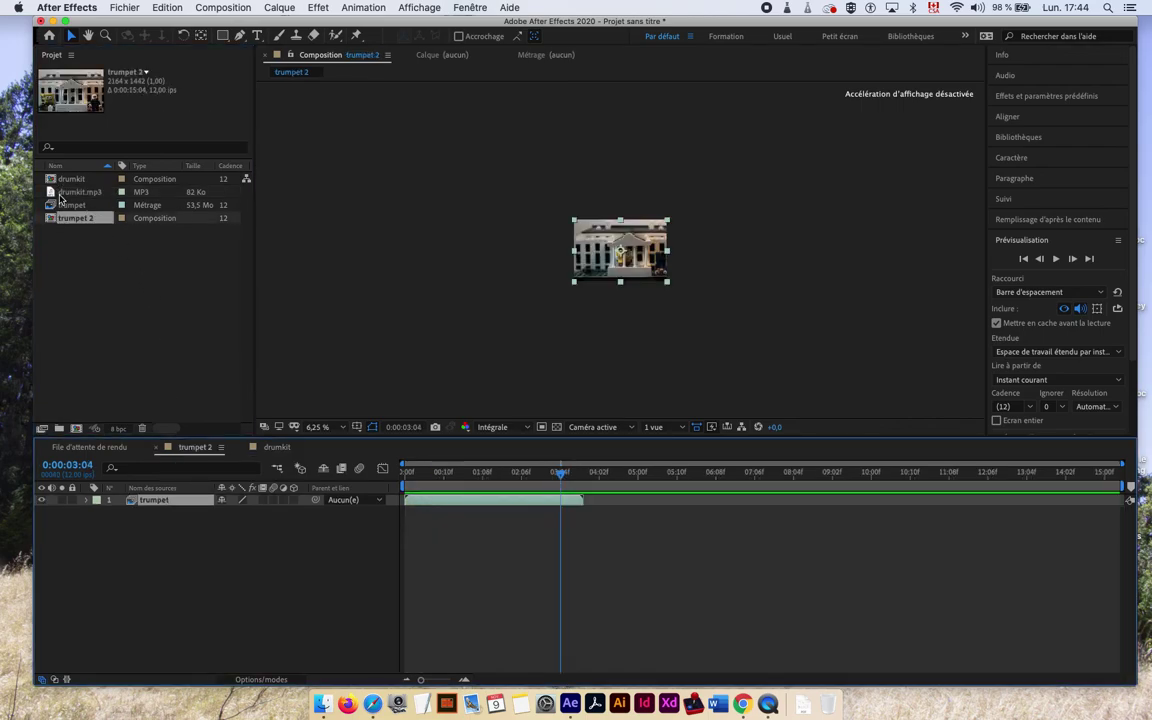
{"action": "left_click", "coordinate": [60, 194]}
{"action": "left_click_drag", "start_coordinate": [57, 196], "coordinate": [154, 520]}
{"action": "left_click_drag", "start_coordinate": [557, 481], "coordinate": [404, 471]}
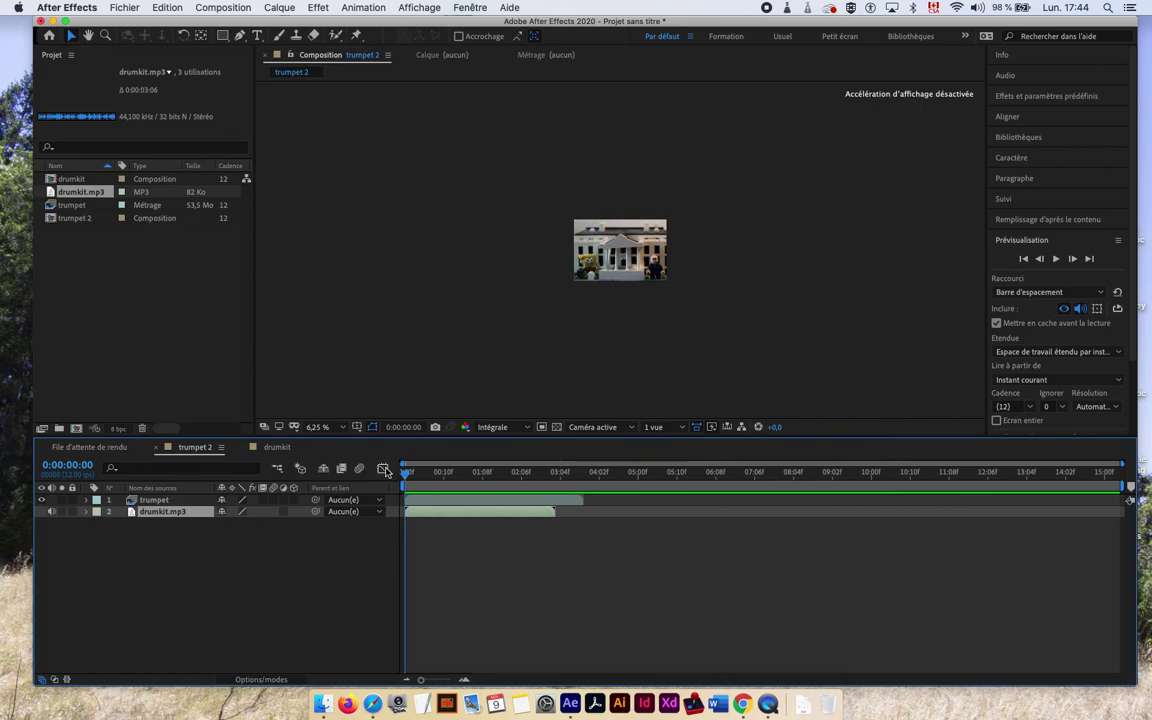